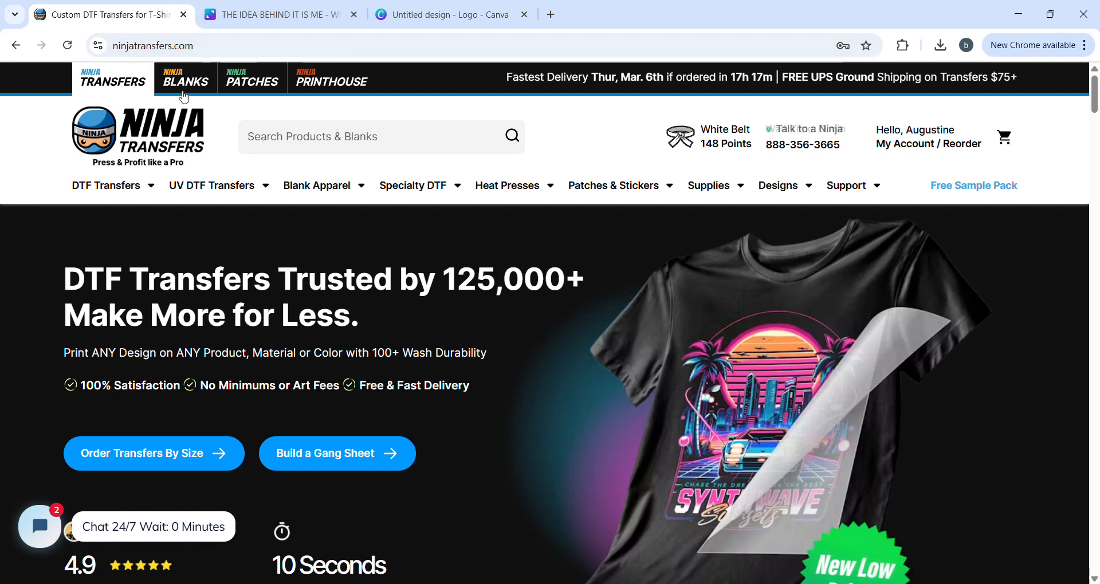
{"action": "mouse_move", "coordinate": [145, 199]}
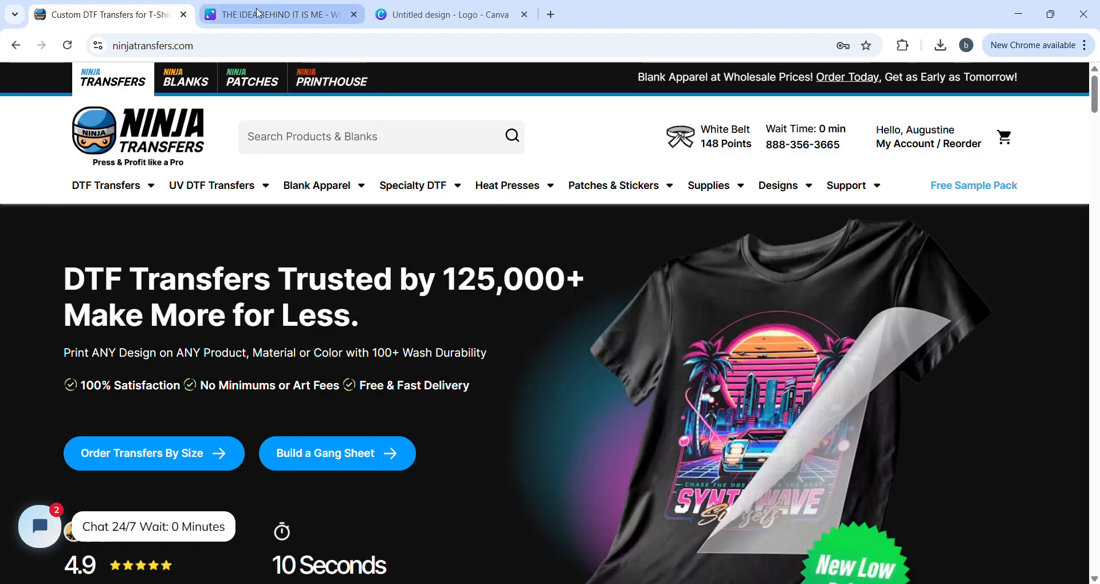
{"action": "left_click", "coordinate": [259, 14]}
{"action": "left_click", "coordinate": [438, 14]}
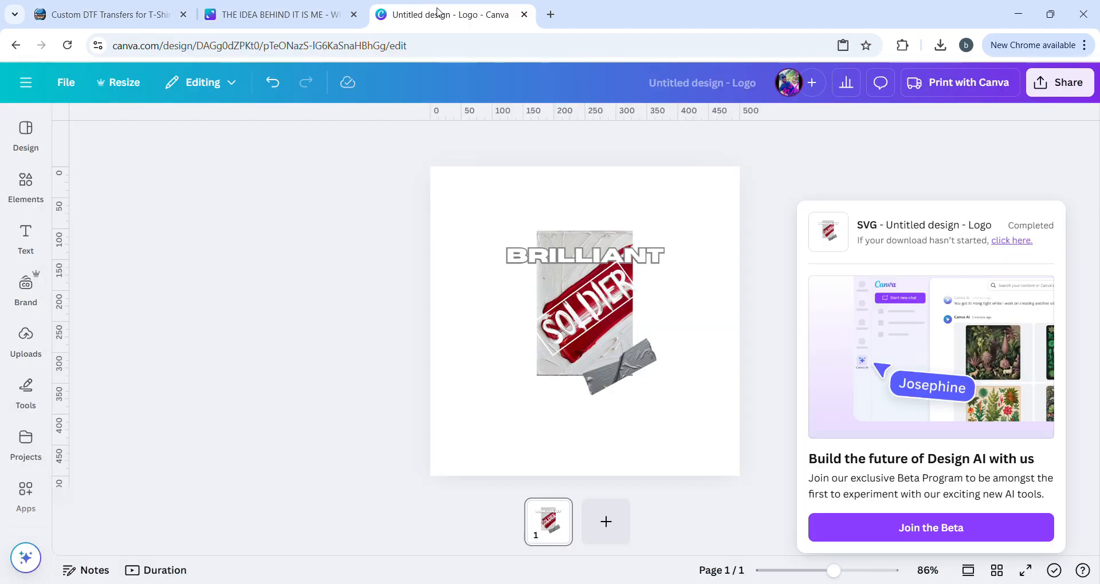
{"action": "left_click", "coordinate": [938, 190]}
{"action": "left_click", "coordinate": [113, 14]}
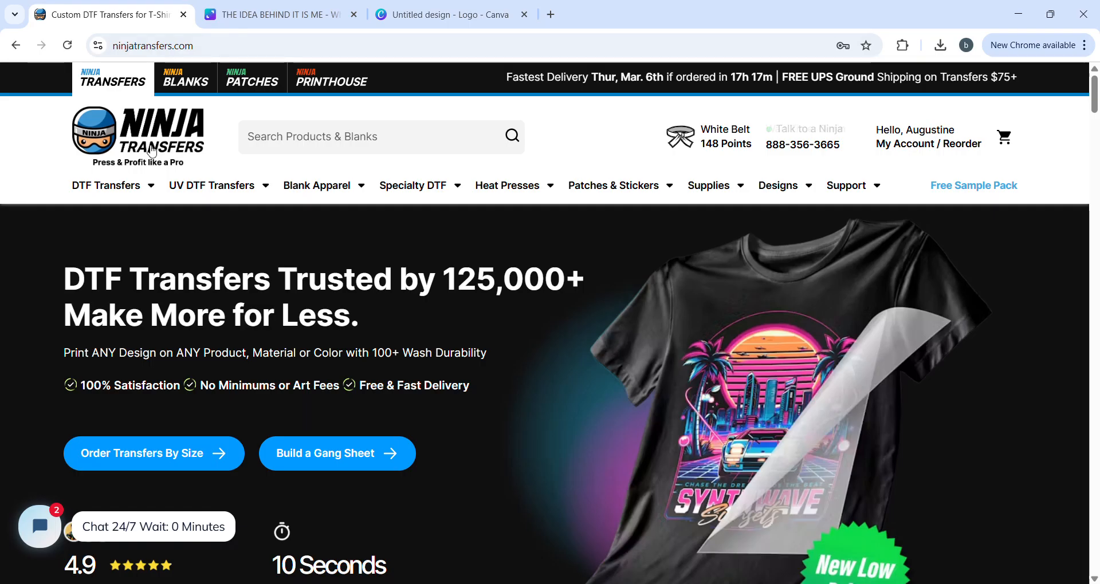
Start a new 5 Feet, Standard film sheet in the DTF Gang Sheet Builder.
{"action": "mouse_move", "coordinate": [125, 199]}
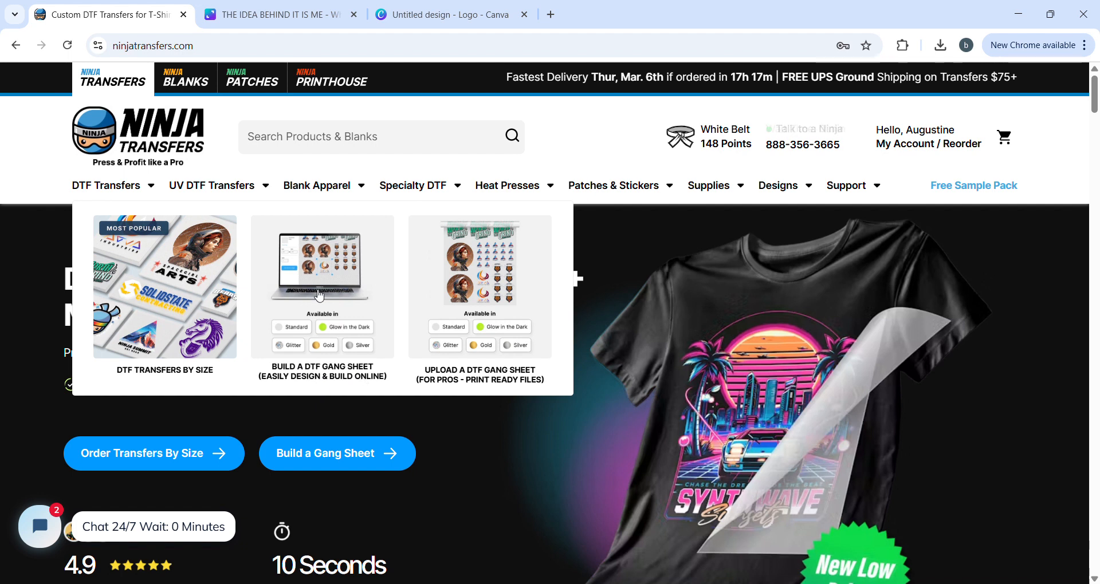
{"action": "left_click", "coordinate": [320, 296]}
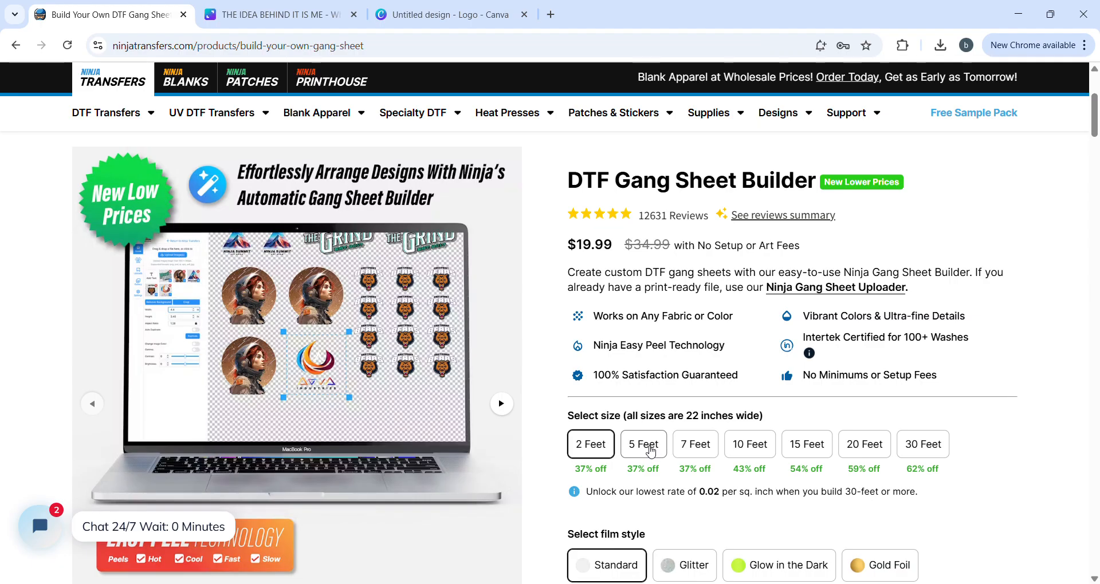
{"action": "left_click", "coordinate": [651, 452]}
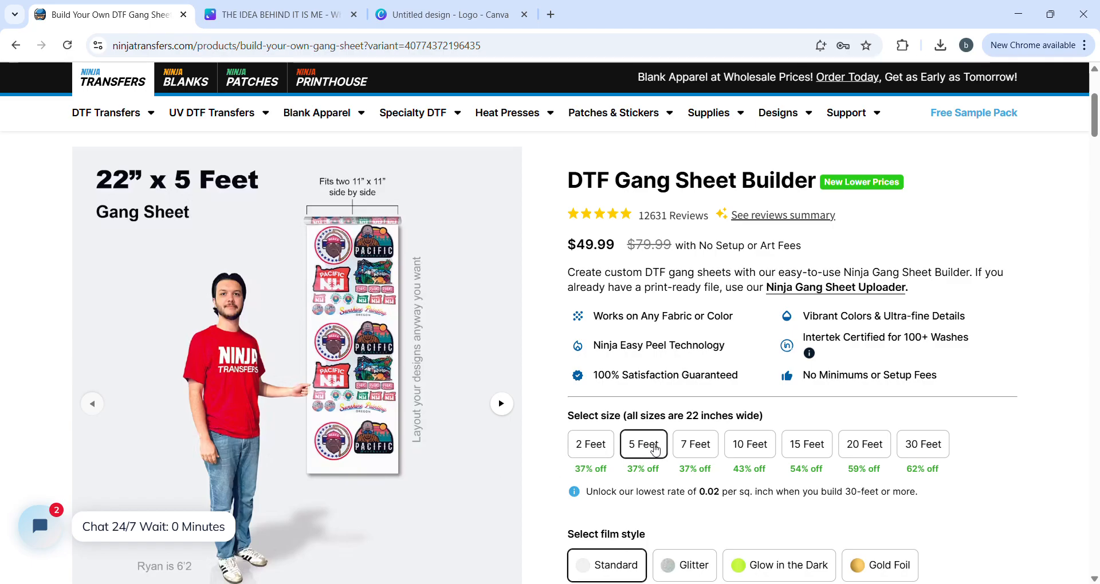
{"action": "scroll", "coordinate": [650, 453], "scroll_direction": "down", "scroll_amount": 2}
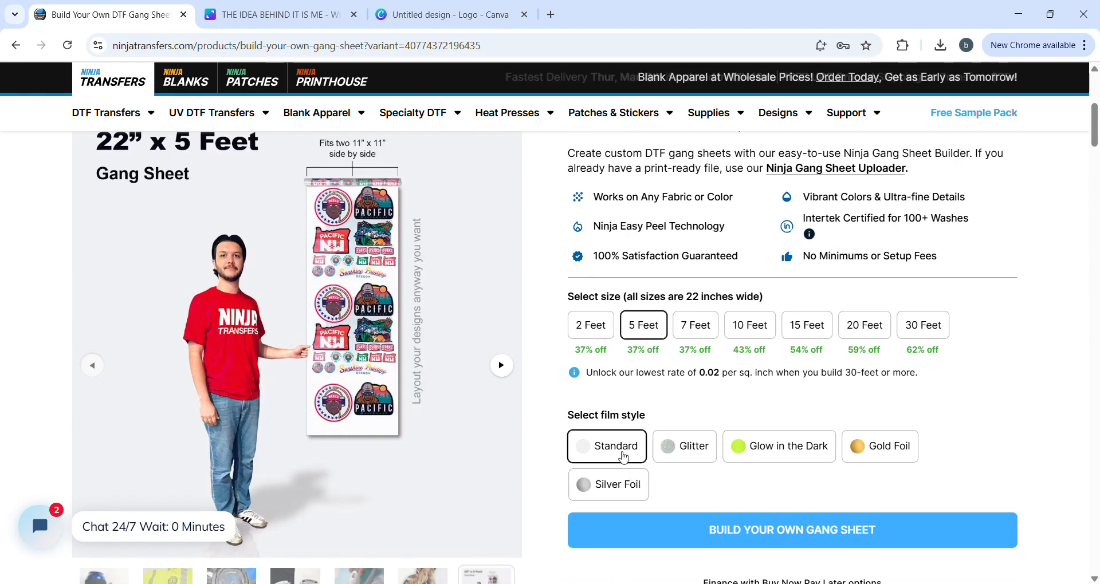
{"action": "left_click", "coordinate": [777, 532]}
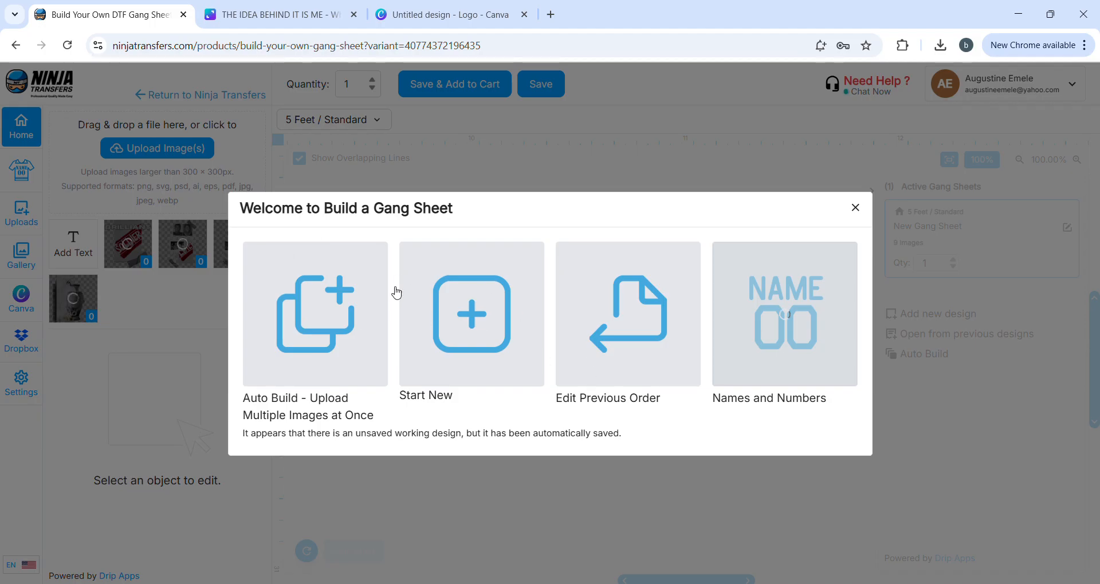
{"action": "left_click", "coordinate": [463, 325]}
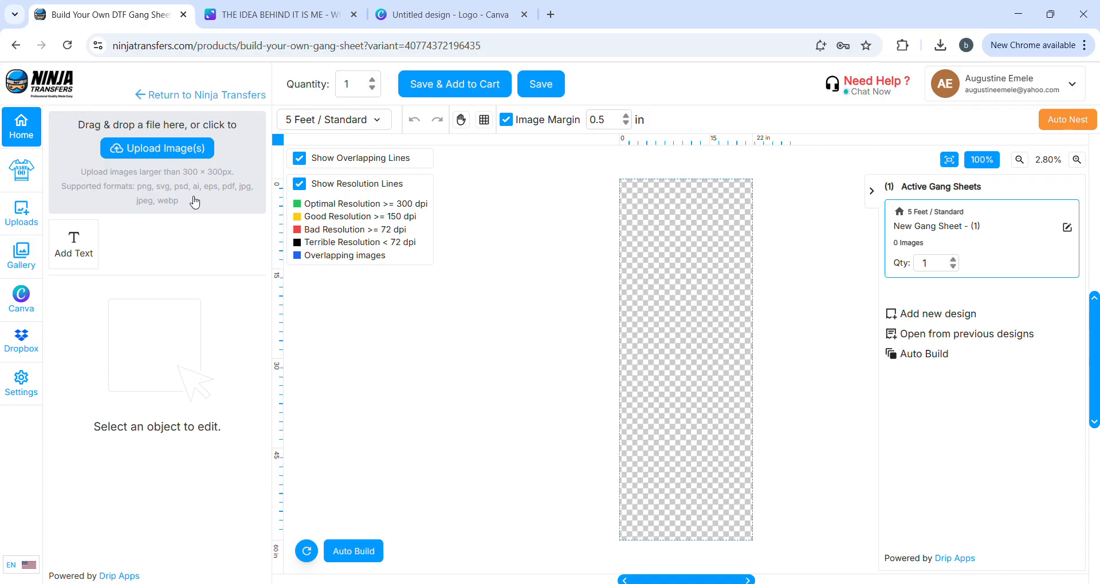
{"action": "left_click", "coordinate": [164, 152]}
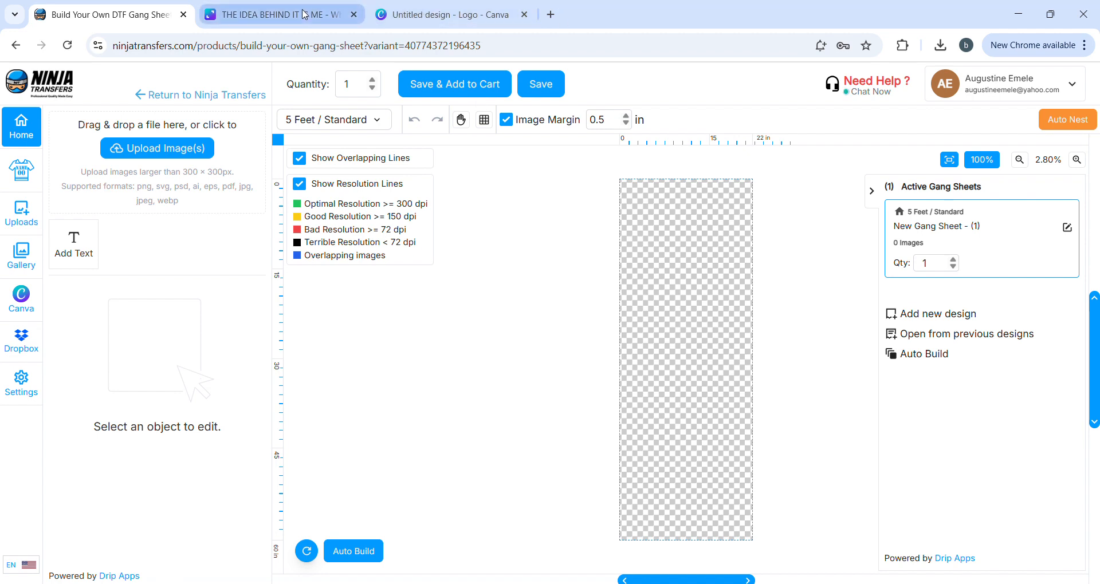
{"action": "left_click", "coordinate": [275, 15]}
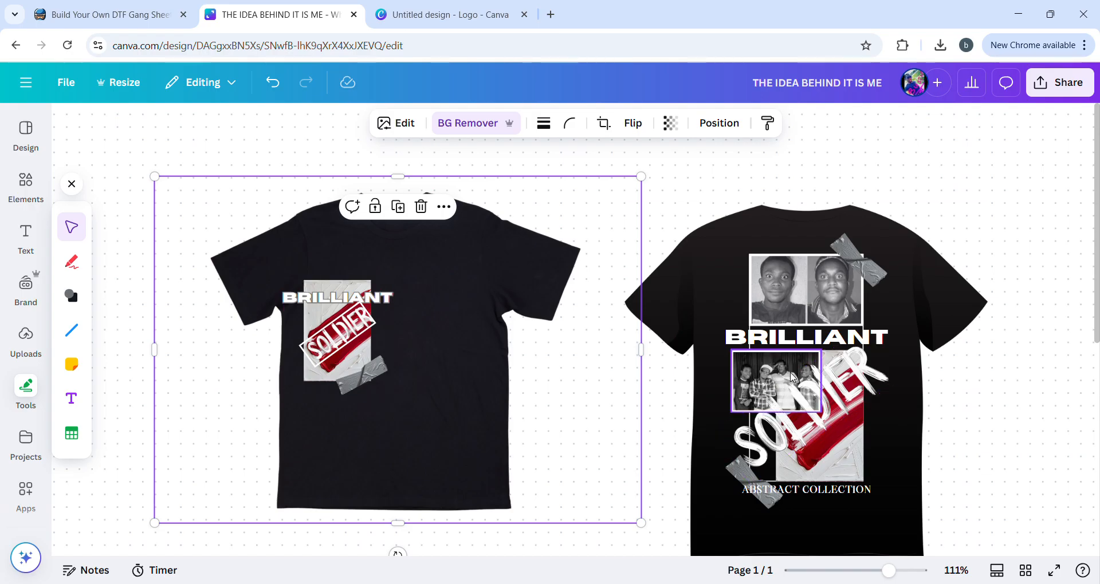
{"action": "left_click", "coordinate": [251, 124]}
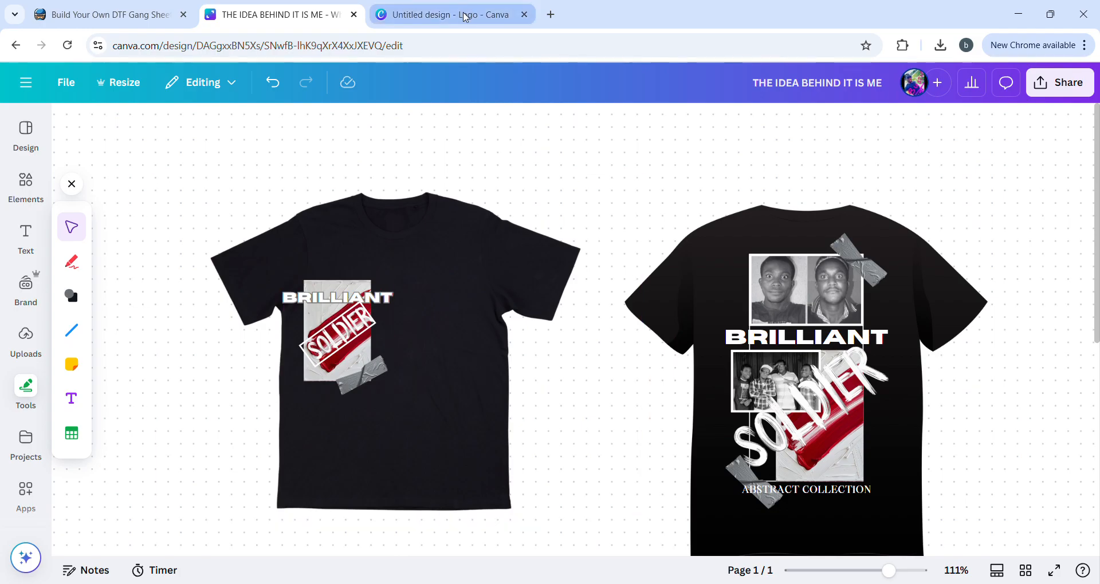
Switch to the Untitled design - Logo in Canva and download it as an SVG with a transparent background.
{"action": "left_click", "coordinate": [465, 15]}
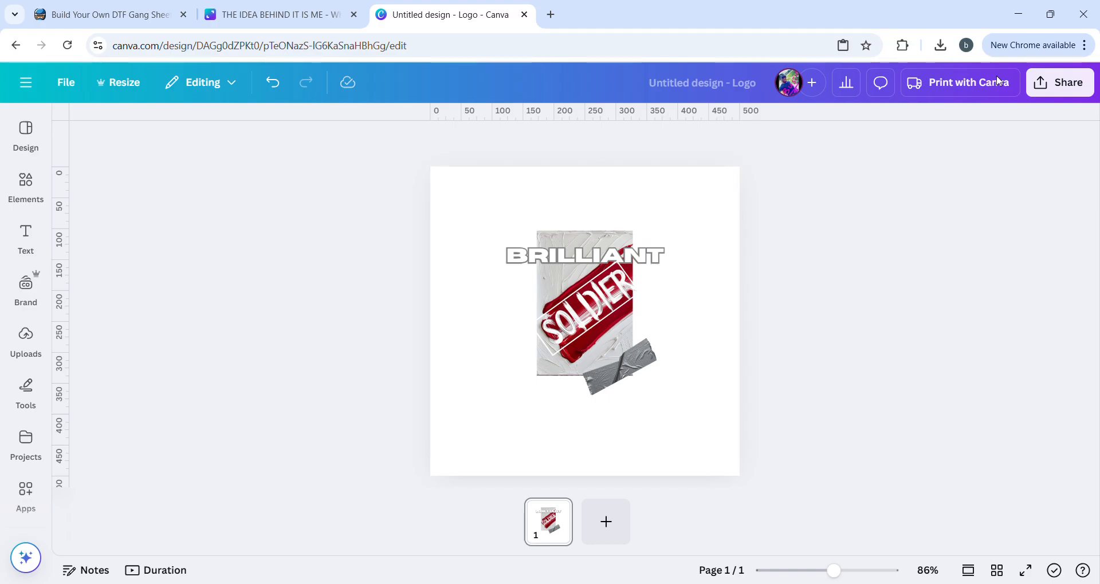
{"action": "left_click", "coordinate": [1088, 84]}
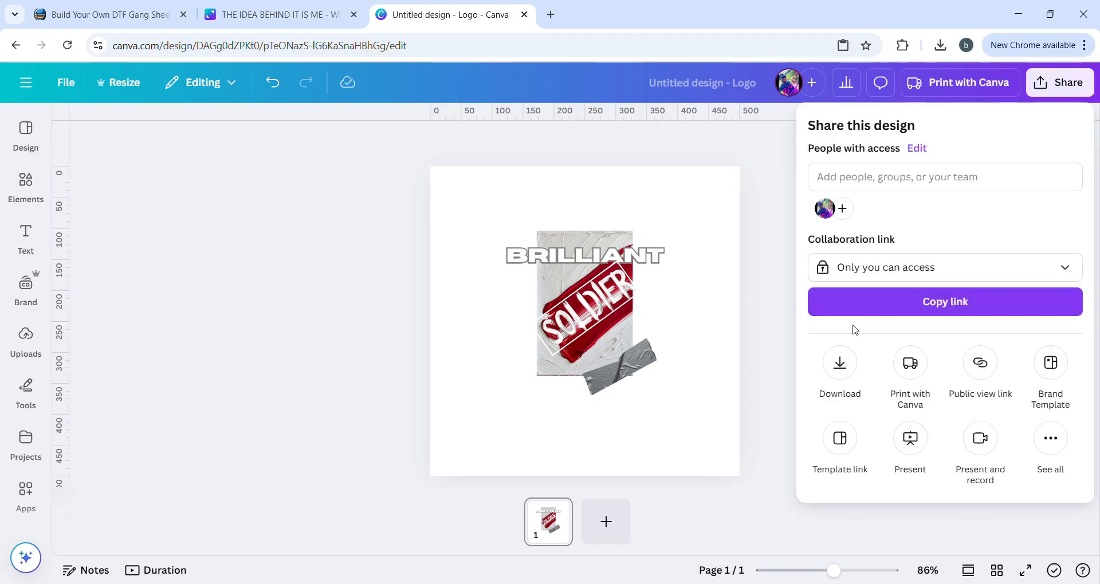
{"action": "left_click", "coordinate": [844, 365]}
{"action": "left_click", "coordinate": [912, 193]}
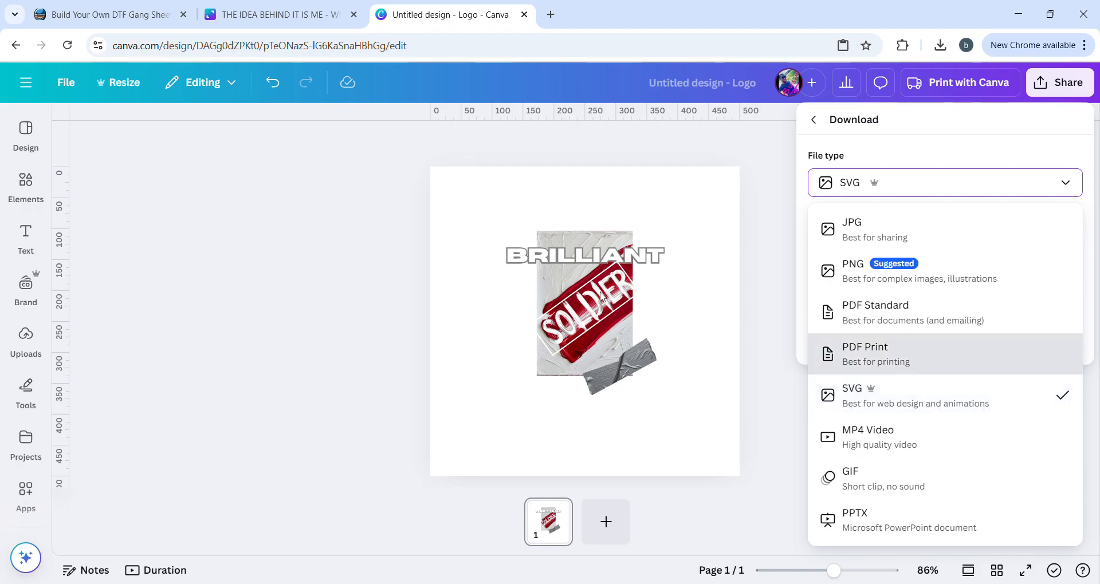
{"action": "left_click", "coordinate": [883, 399]}
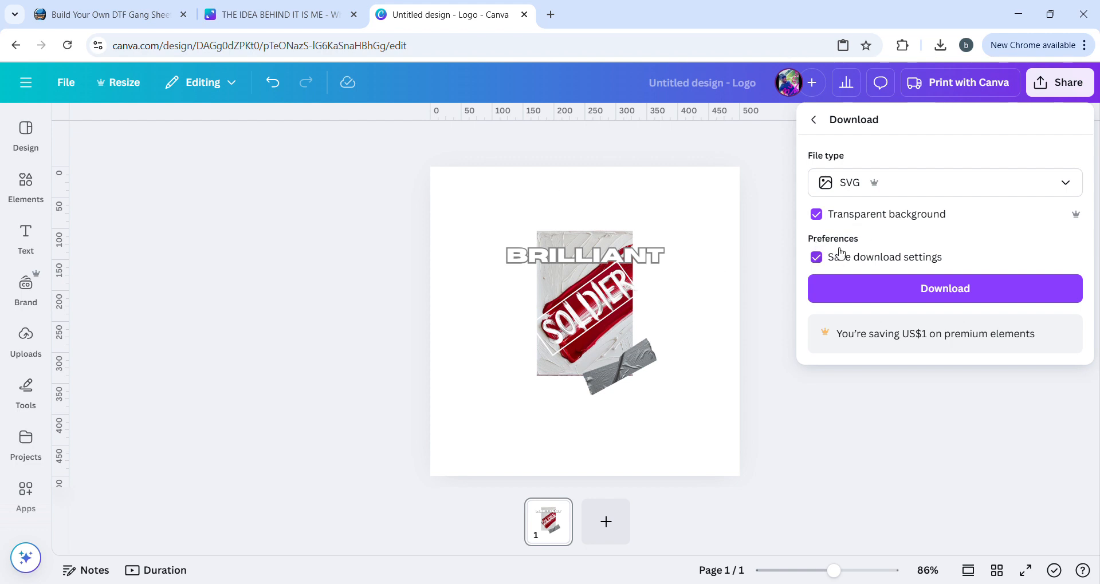
{"action": "left_click", "coordinate": [944, 290]}
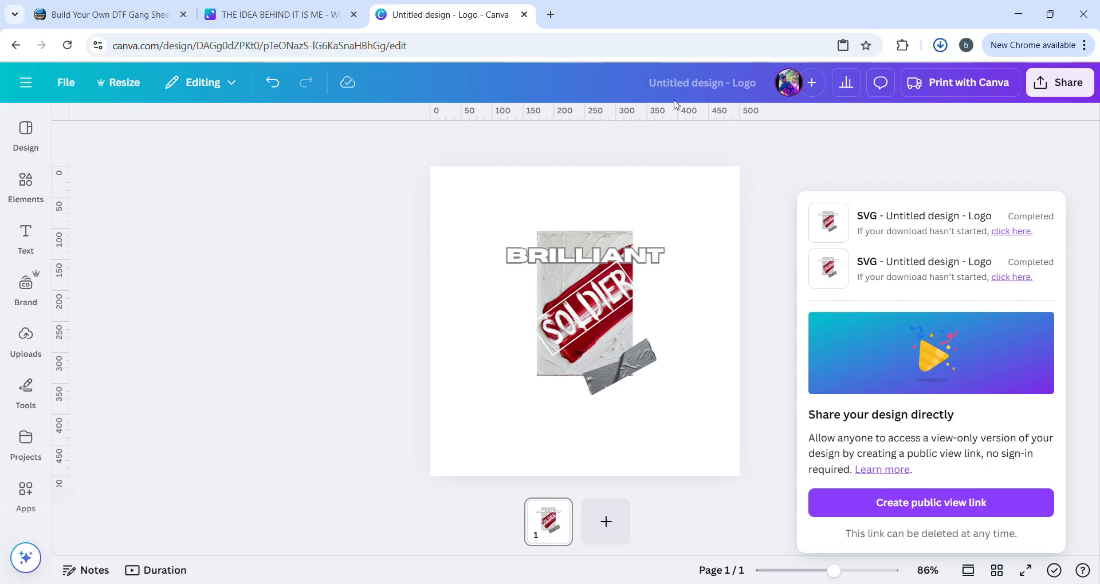
Return to the Ninja Transfers gang sheet, upload the downloaded logo file and place it on the sheet.
{"action": "left_click", "coordinate": [136, 19]}
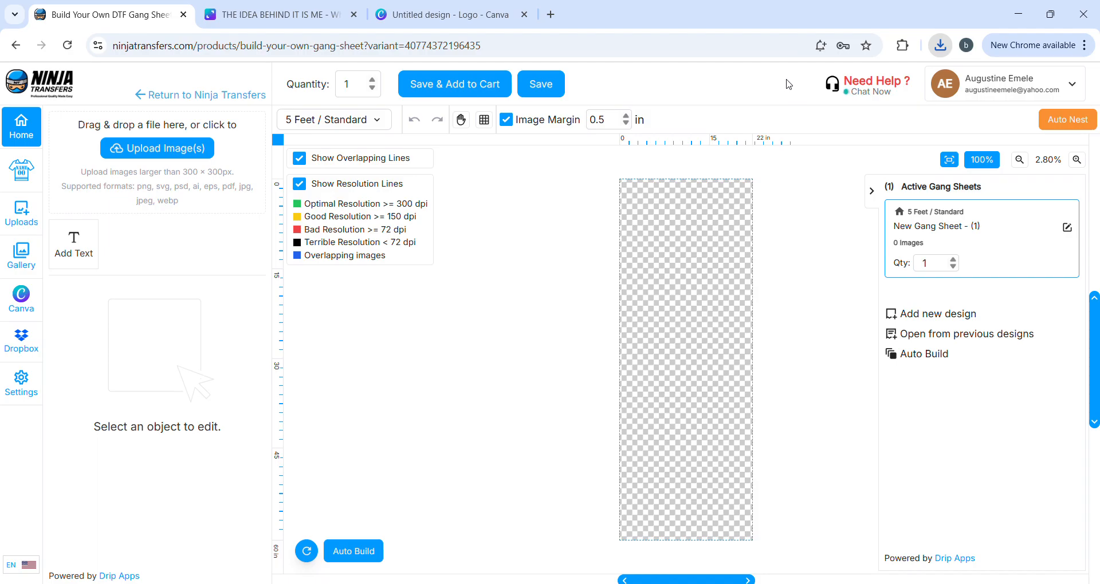
{"action": "left_click", "coordinate": [153, 157]}
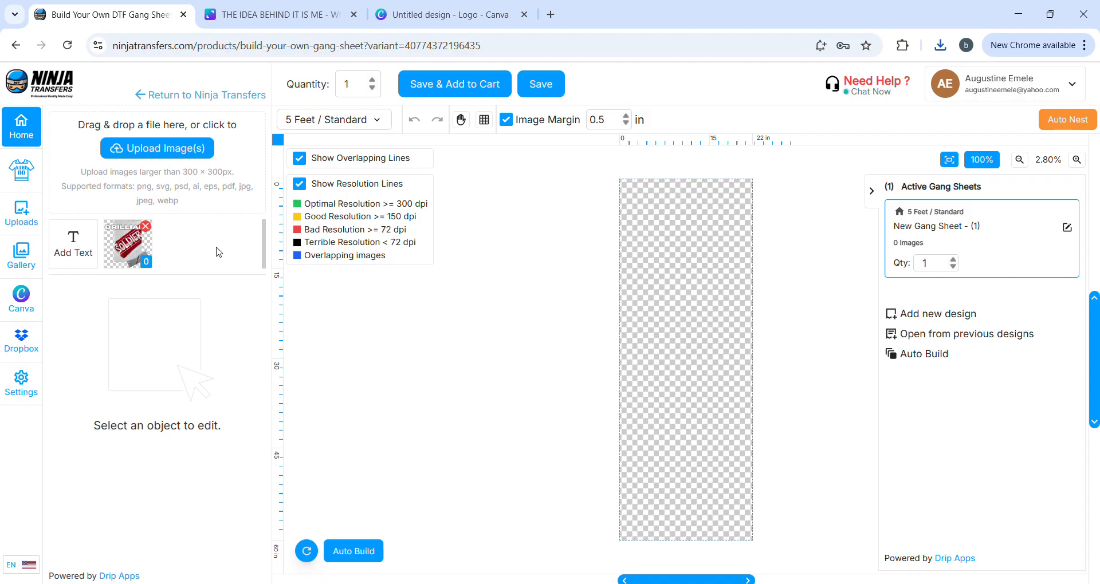
{"action": "left_click", "coordinate": [132, 252]}
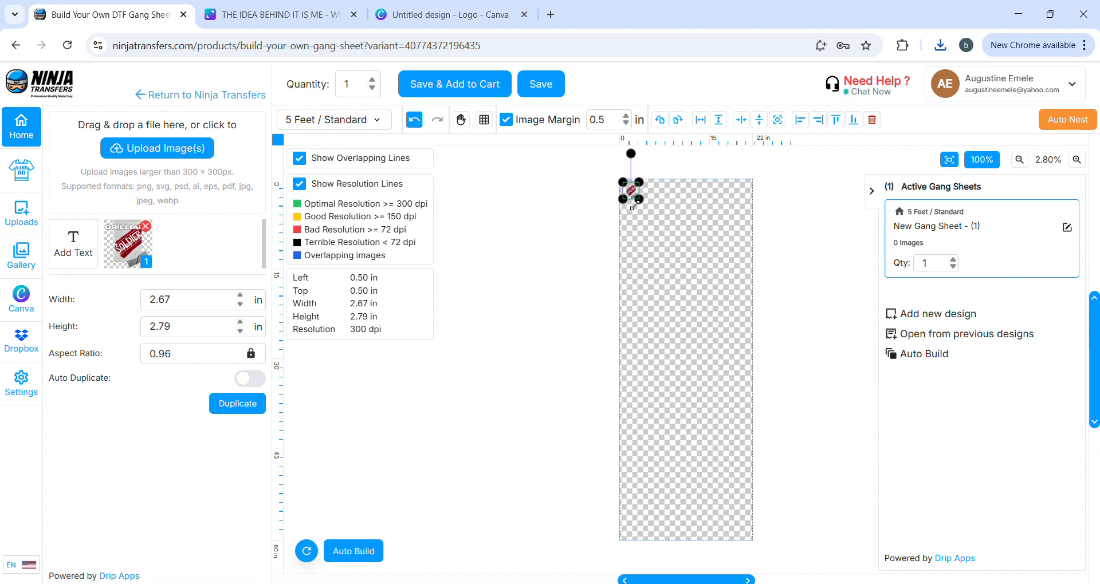
Enlarge the placed logo to about 6.38 × 6.68 in and try overlapping a duplicate with it.
{"action": "left_click_drag", "start_coordinate": [650, 210], "coordinate": [860, 431]}
{"action": "left_click_drag", "start_coordinate": [972, 470], "coordinate": [646, 249]}
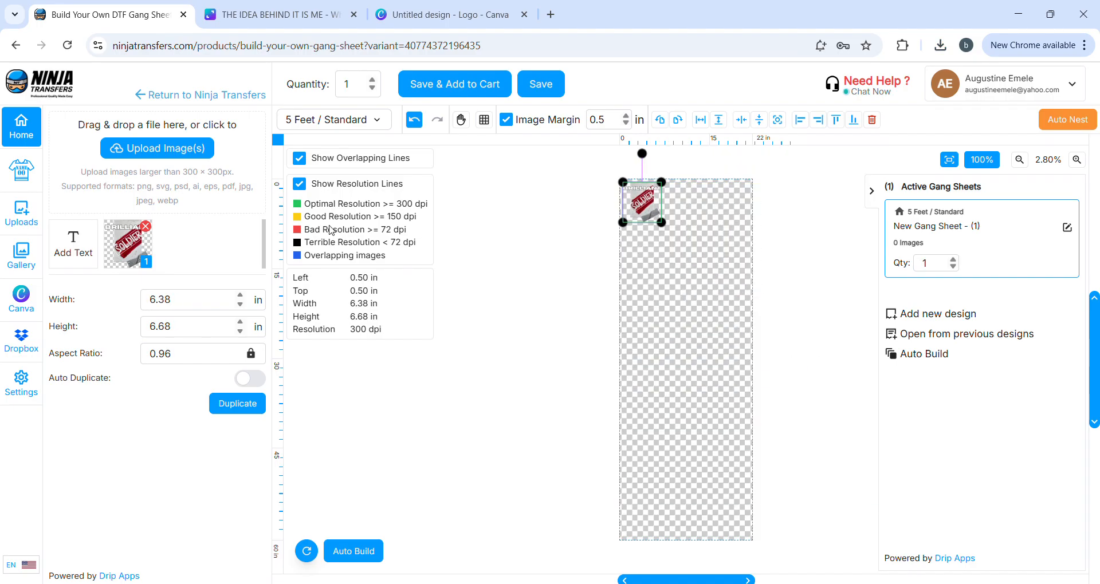
{"action": "left_click", "coordinate": [237, 404]}
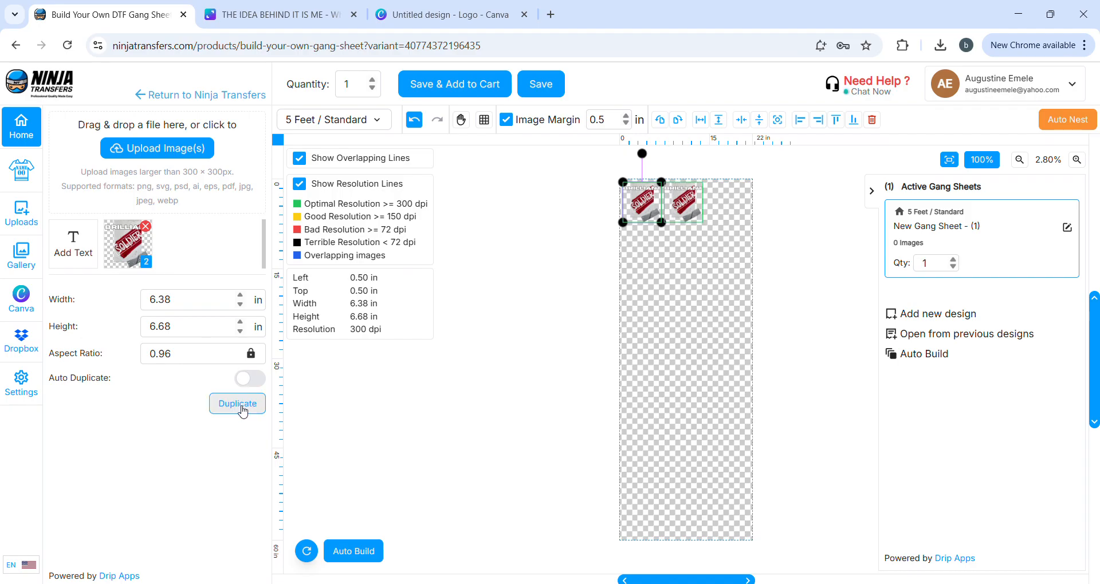
{"action": "left_click_drag", "start_coordinate": [677, 212], "coordinate": [667, 211]}
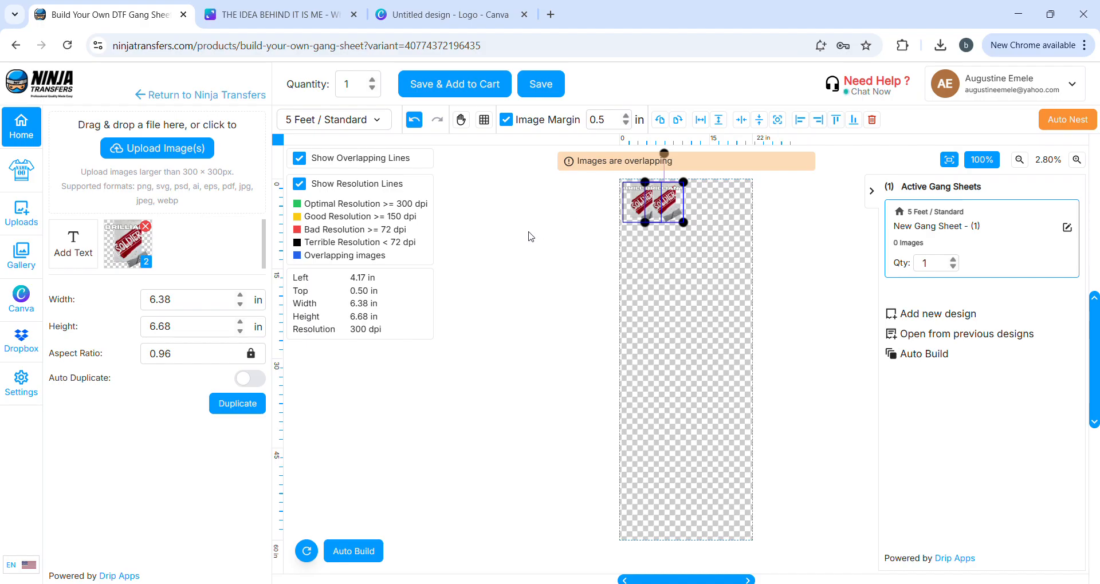
{"action": "key", "text": "Delete"}
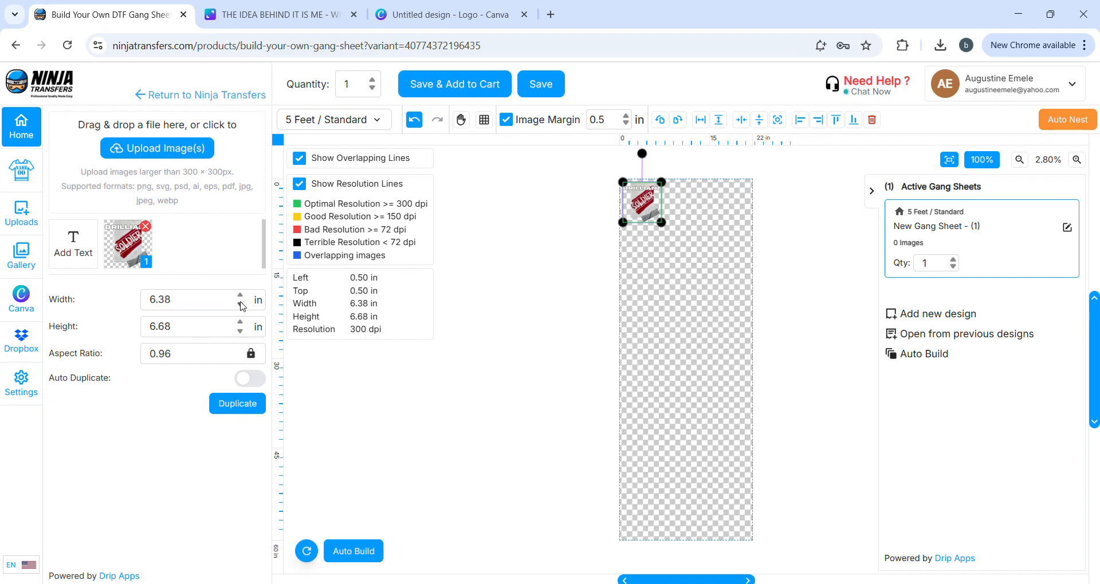
Set the logo's width to 4 in with the aspect ratio locked.
{"action": "left_click", "coordinate": [240, 305]}
{"action": "left_click", "coordinate": [241, 304]}
{"action": "left_click", "coordinate": [240, 305]}
{"action": "left_click", "coordinate": [240, 305]}
{"action": "left_click", "coordinate": [240, 305]}
{"action": "left_click", "coordinate": [240, 305]}
{"action": "left_click", "coordinate": [240, 304]}
{"action": "left_click", "coordinate": [240, 305]}
{"action": "left_click", "coordinate": [240, 305]}
{"action": "left_click", "coordinate": [240, 304]}
{"action": "left_click", "coordinate": [240, 305]}
{"action": "left_click", "coordinate": [240, 305]}
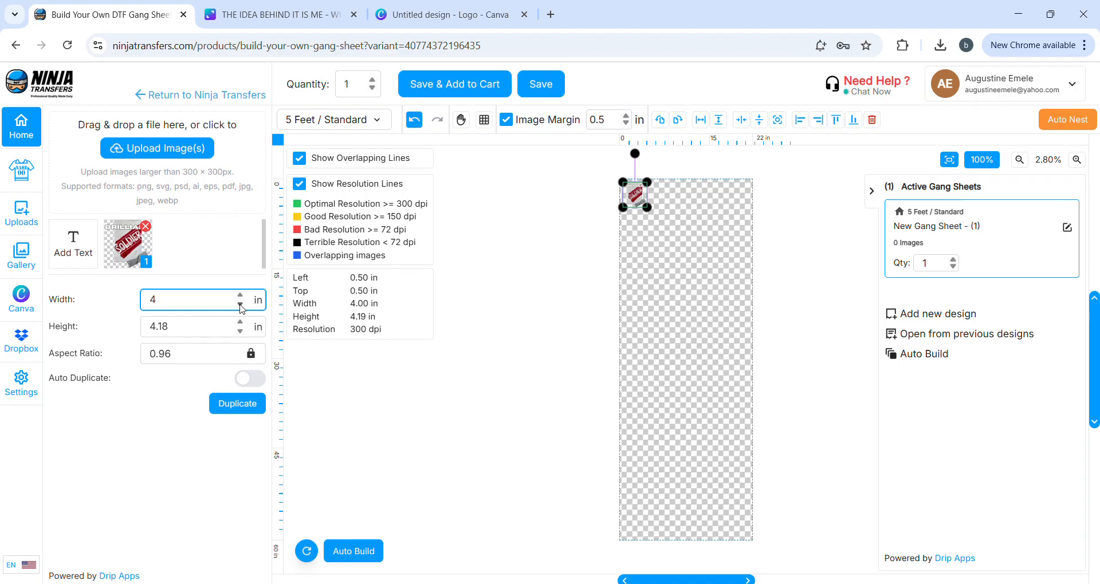
Turn on Auto Duplicate with an image quantity of 3 and duplicate the logo twice.
{"action": "left_click", "coordinate": [254, 382]}
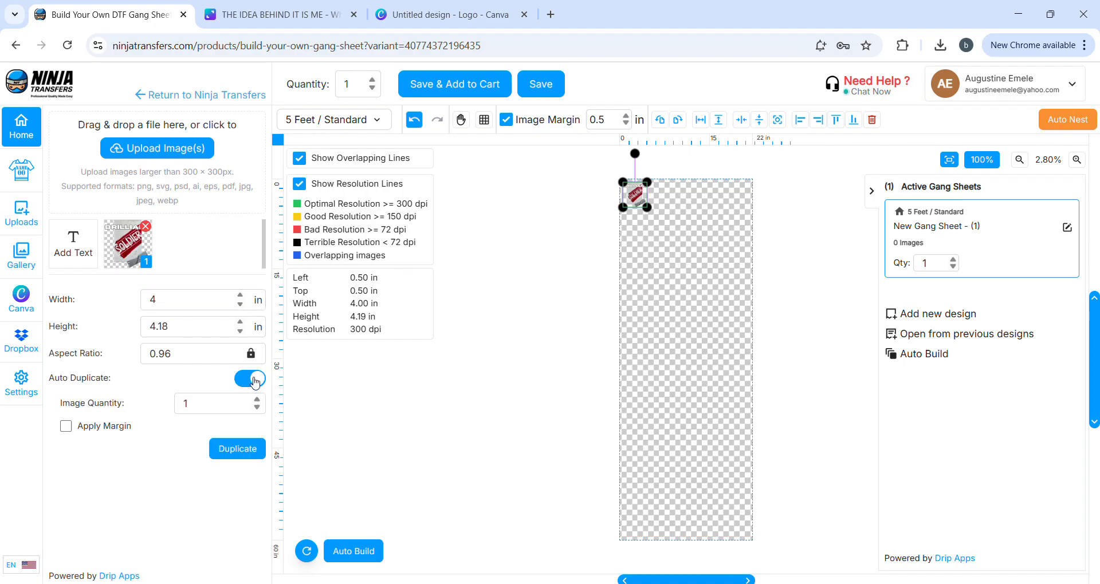
{"action": "left_click", "coordinate": [257, 401]}
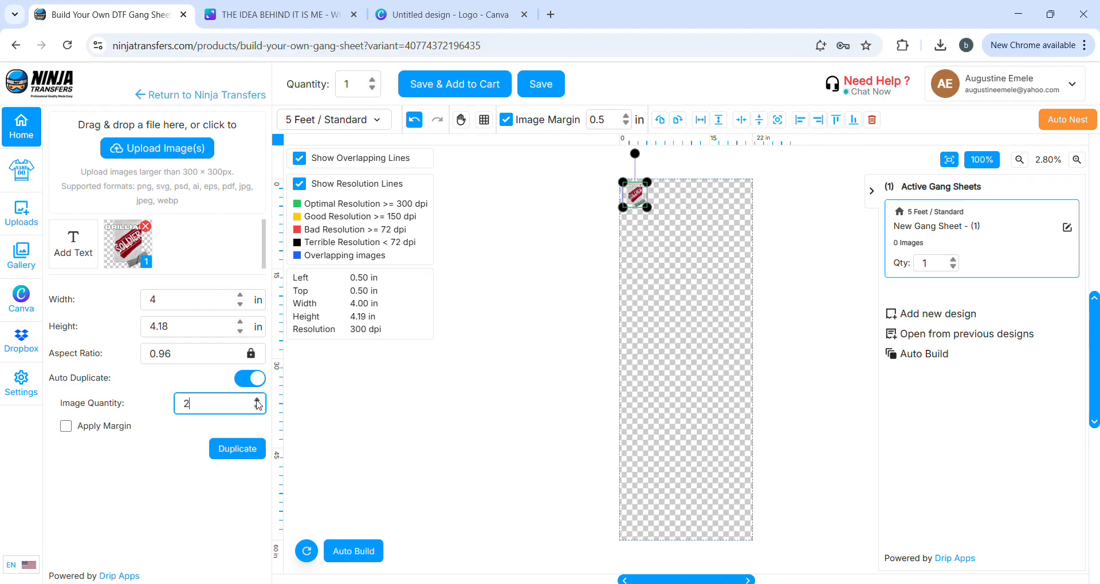
{"action": "left_click", "coordinate": [236, 451]}
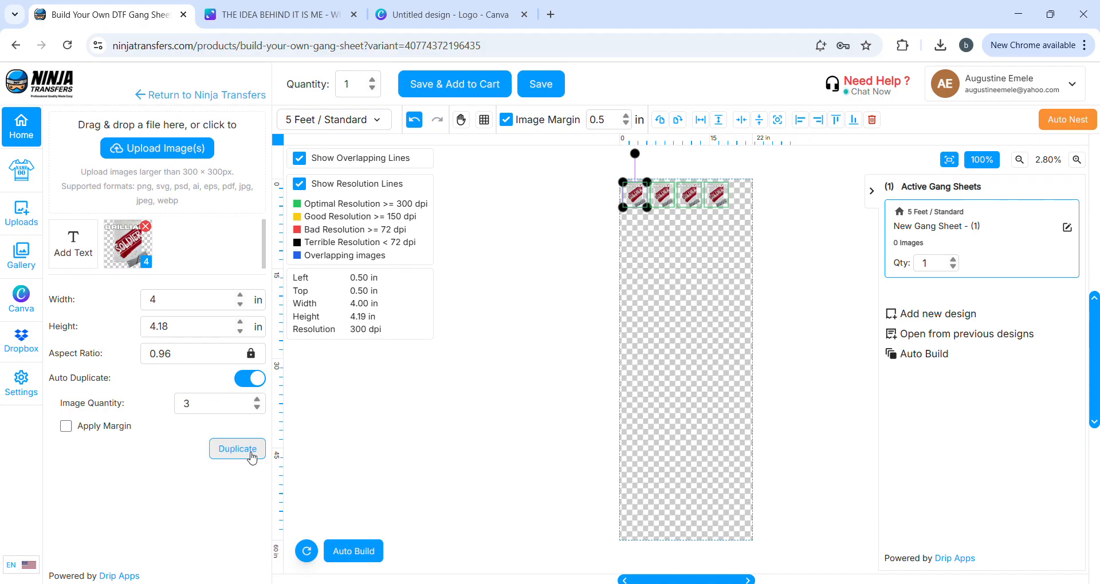
{"action": "left_click", "coordinate": [251, 456]}
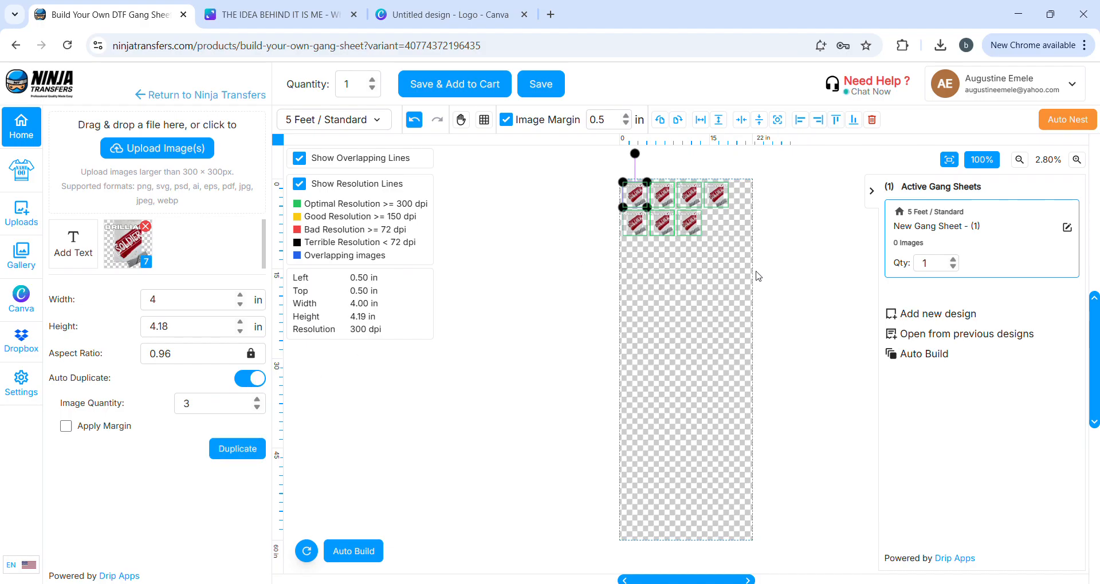
Delete the third and second logo copies in the sheet's second row.
{"action": "left_click", "coordinate": [702, 230]}
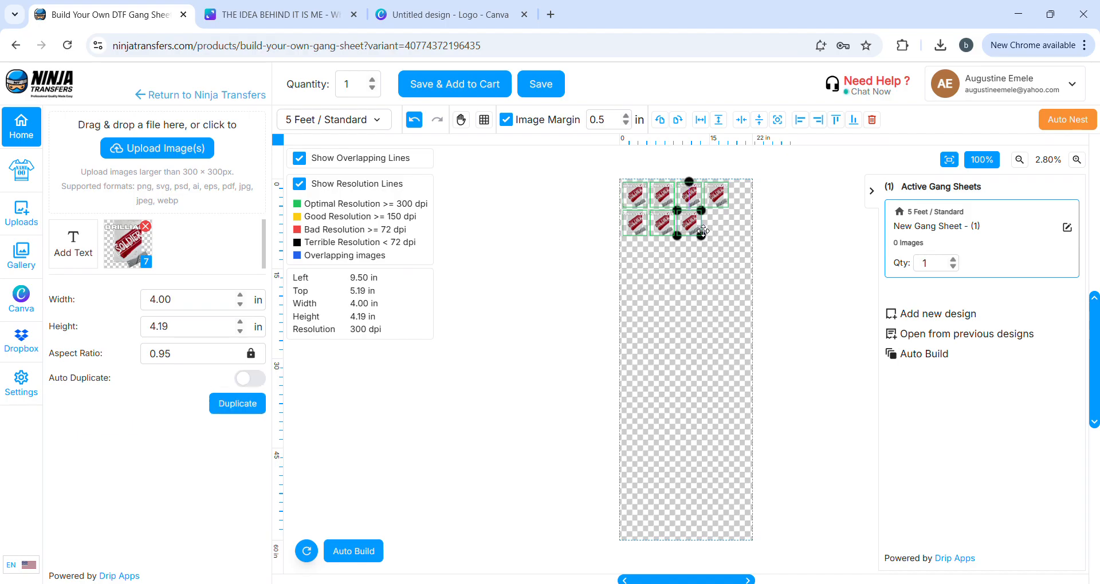
{"action": "key", "text": "Delete"}
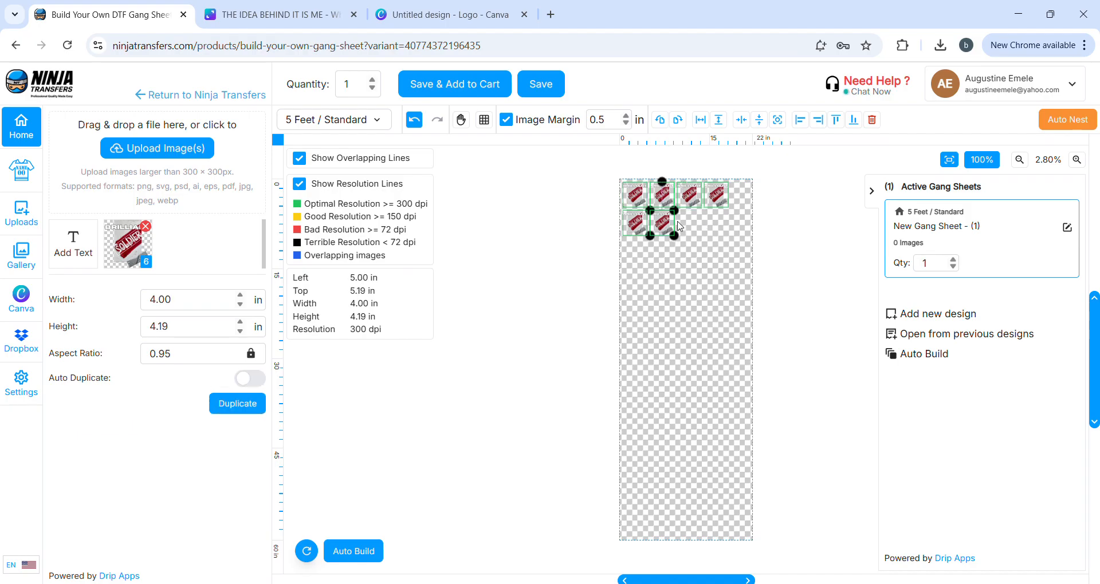
{"action": "key", "text": "Delete"}
Move the remaining second-row logo to the end of the first row and shrink it to about 3.51 × 3.67 in.
{"action": "left_click_drag", "start_coordinate": [652, 231], "coordinate": [750, 203]}
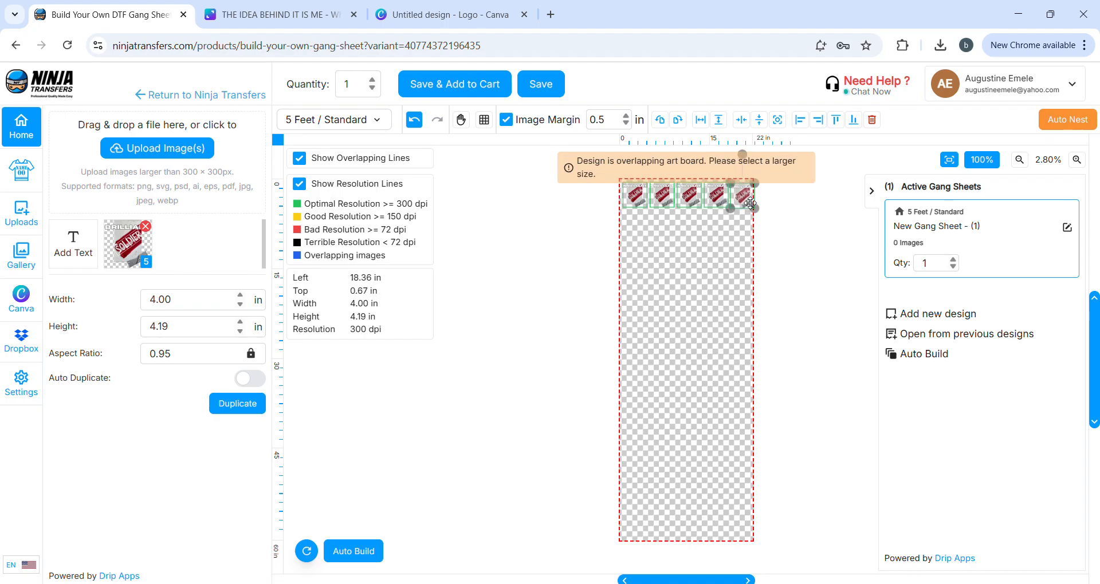
{"action": "left_click_drag", "start_coordinate": [751, 203], "coordinate": [756, 209]}
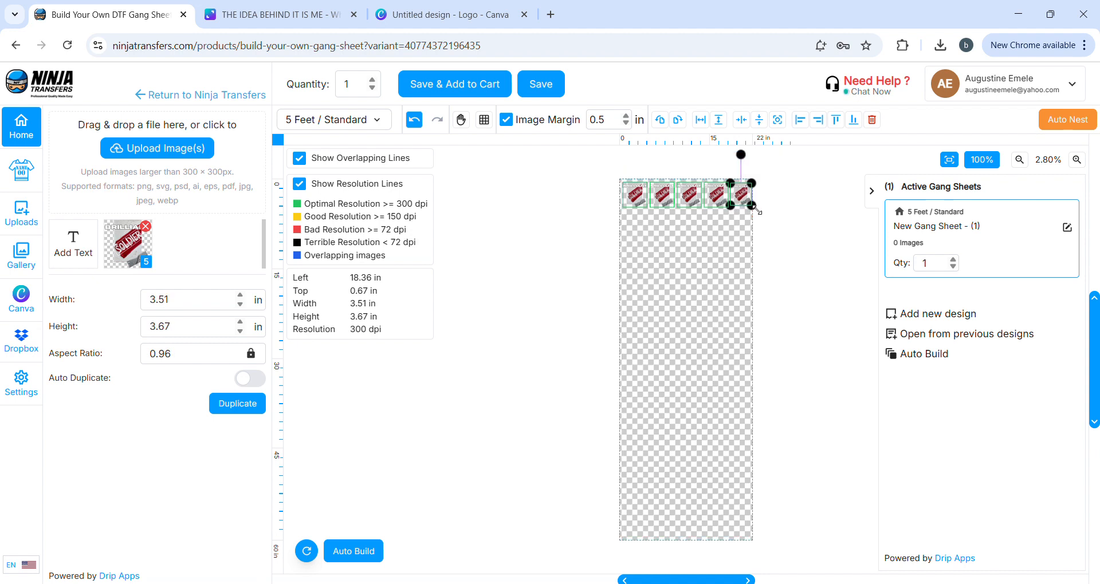
{"action": "left_click", "coordinate": [775, 237]}
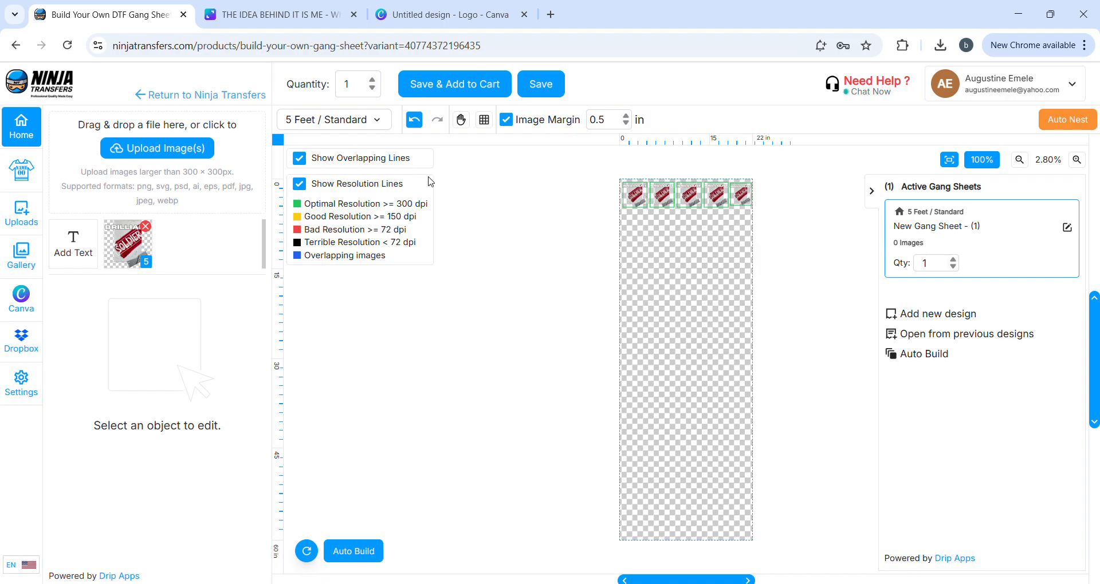
Switch to the Canva T-shirt design, move the black back-view shirt off its artwork, and group the exposed back artwork elements.
{"action": "left_click", "coordinate": [294, 24]}
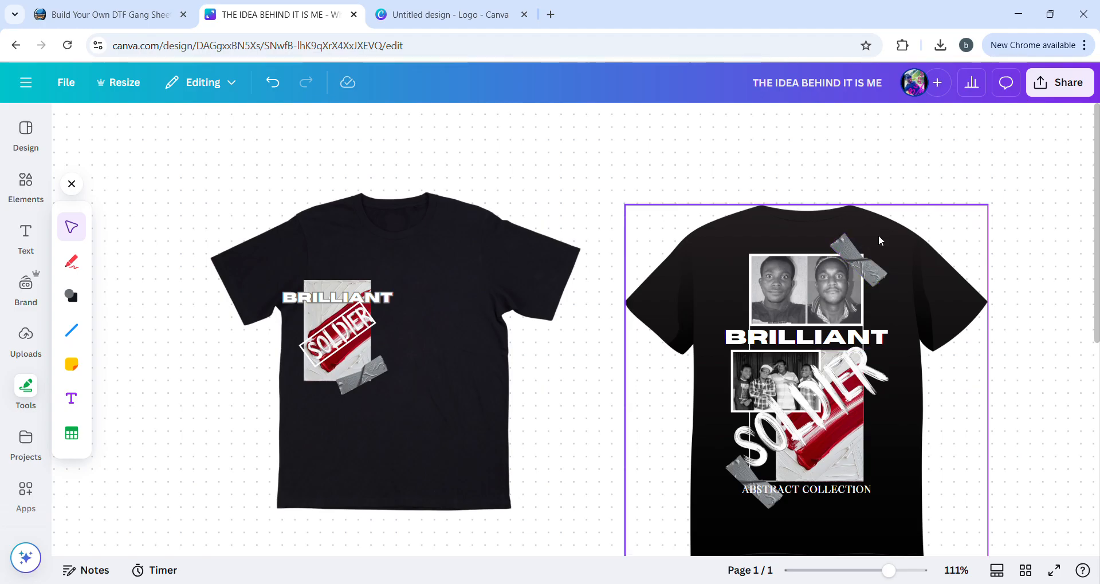
{"action": "left_click_drag", "start_coordinate": [912, 261], "coordinate": [510, 221]}
{"action": "left_click_drag", "start_coordinate": [666, 200], "coordinate": [1014, 541]}
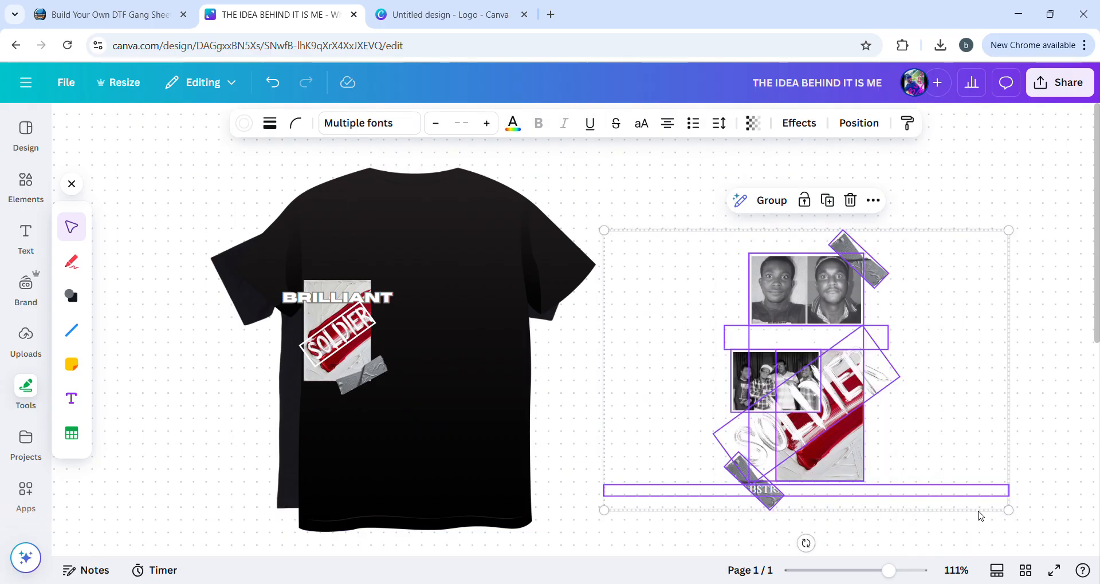
{"action": "left_click", "coordinate": [772, 200]}
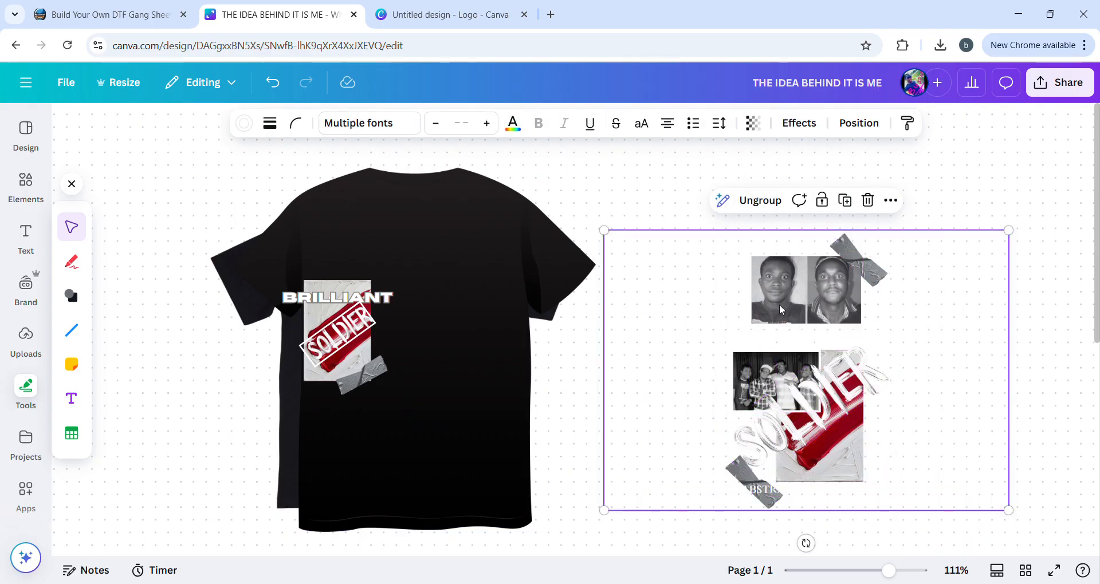
Copy the grouped back artwork and paste it into a blank 500 × 500 px logo design opened from the Canva home page.
{"action": "right_click", "coordinate": [788, 309]}
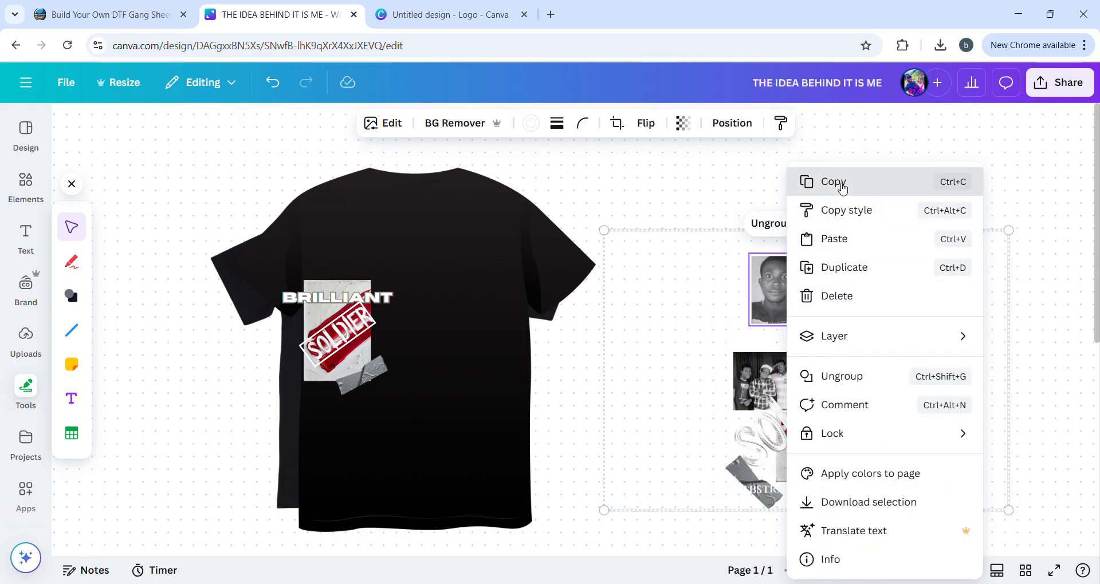
{"action": "left_click", "coordinate": [839, 182]}
{"action": "left_click", "coordinate": [439, 22]}
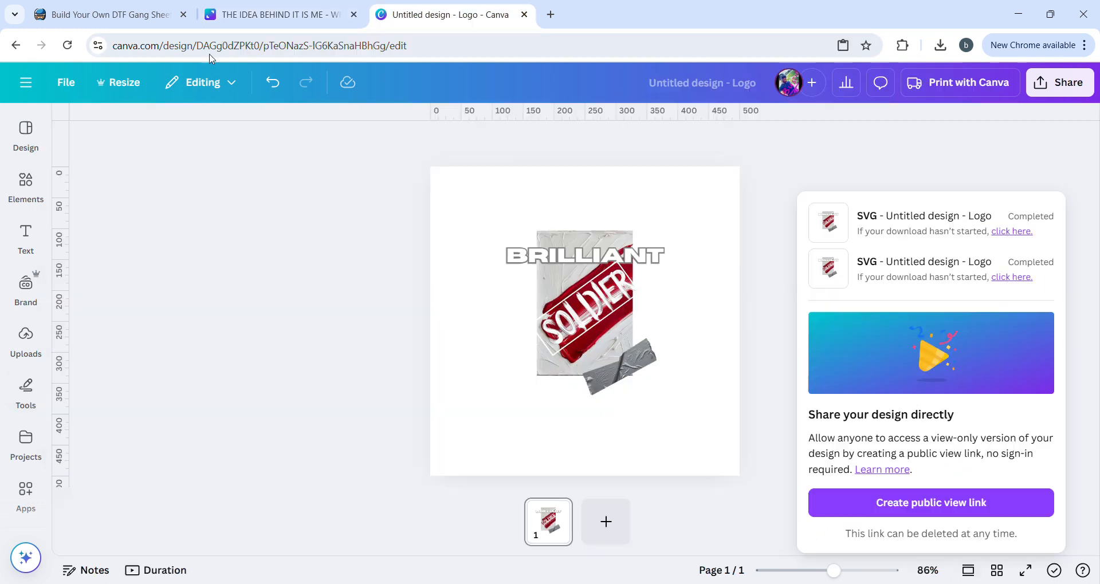
{"action": "left_click", "coordinate": [24, 83]}
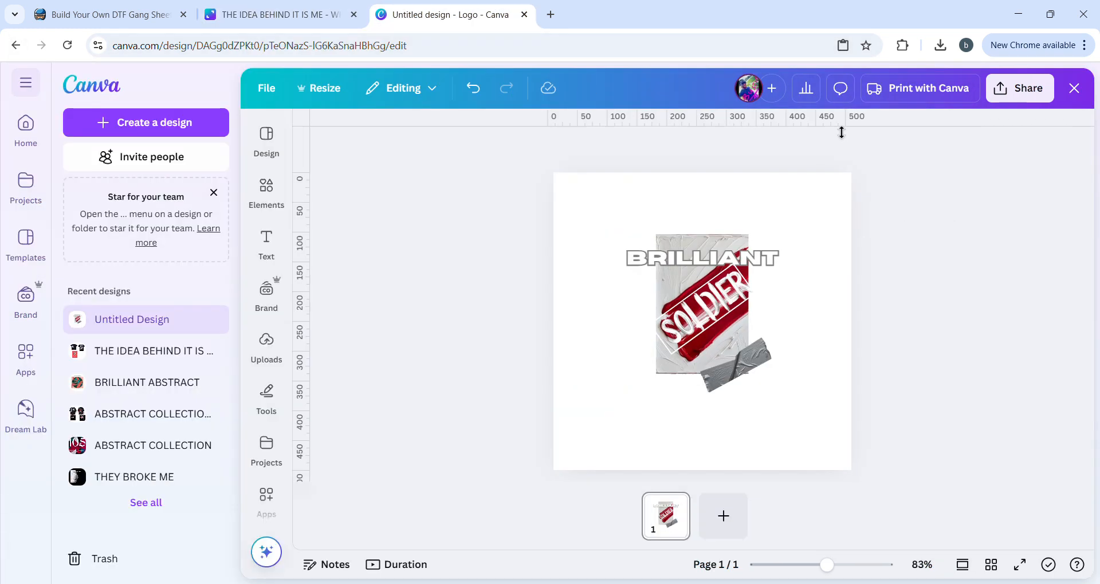
{"action": "left_click", "coordinate": [1076, 89]}
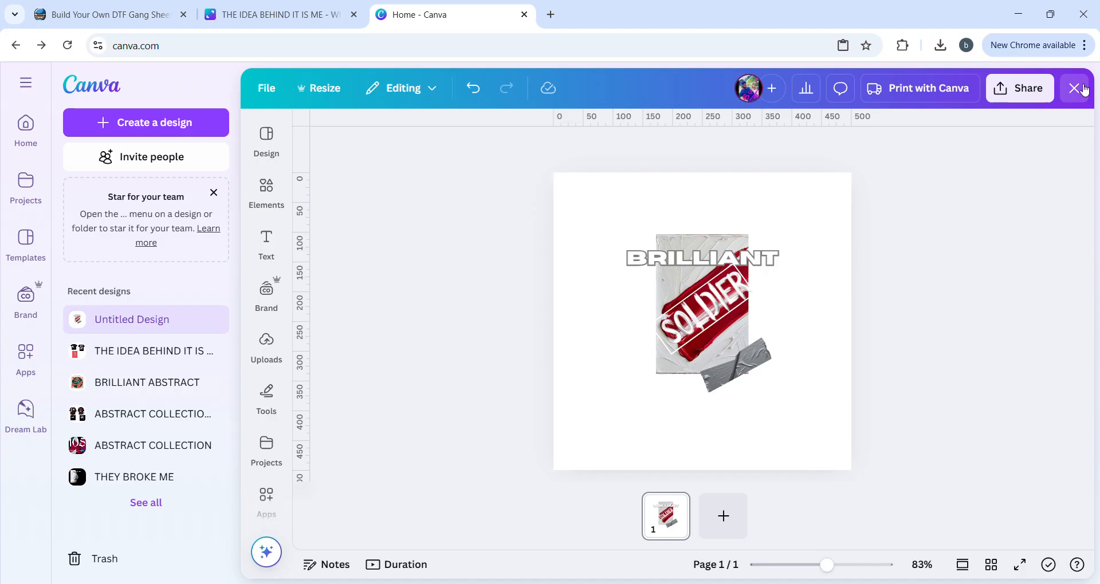
{"action": "left_click", "coordinate": [373, 269]}
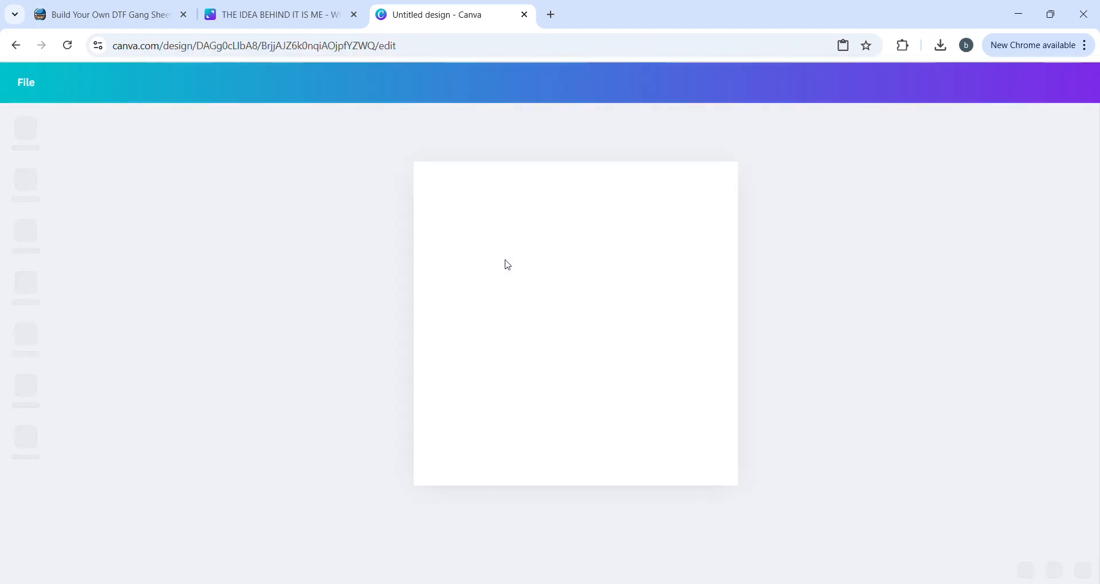
{"action": "right_click", "coordinate": [515, 275]}
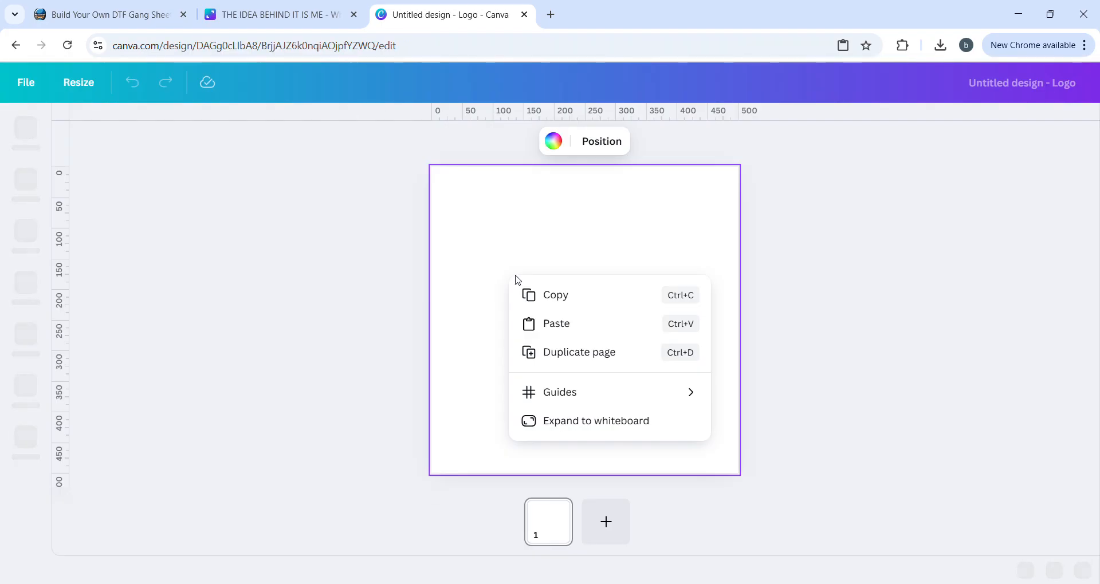
{"action": "left_click", "coordinate": [553, 325]}
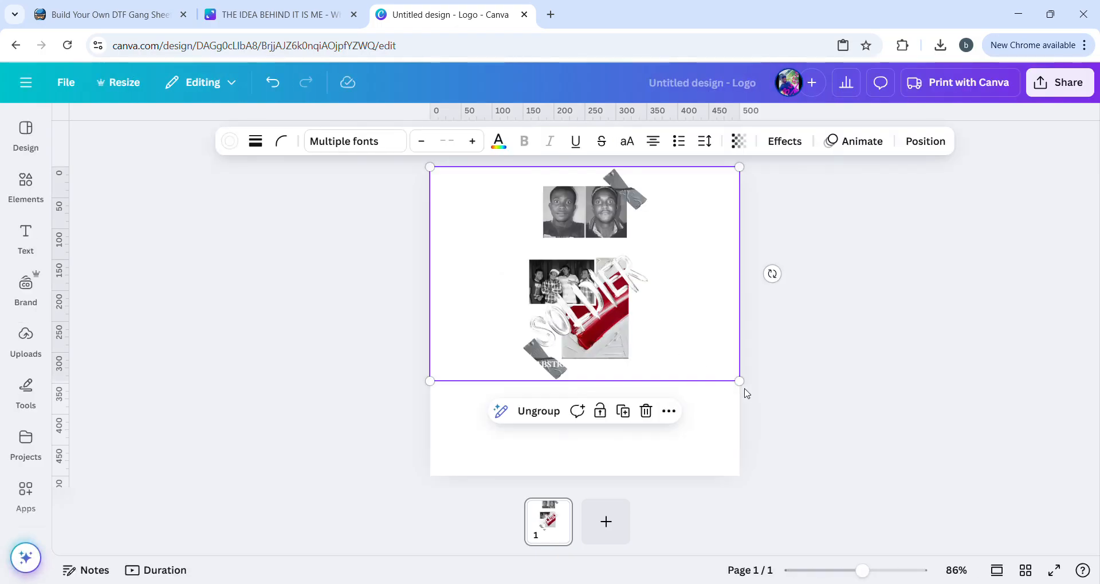
Enlarge the pasted artwork group slightly beyond the page's width and reposition it so the visible elements sit within the page.
{"action": "left_click_drag", "start_coordinate": [737, 381], "coordinate": [818, 435]}
{"action": "left_click_drag", "start_coordinate": [626, 296], "coordinate": [602, 307]}
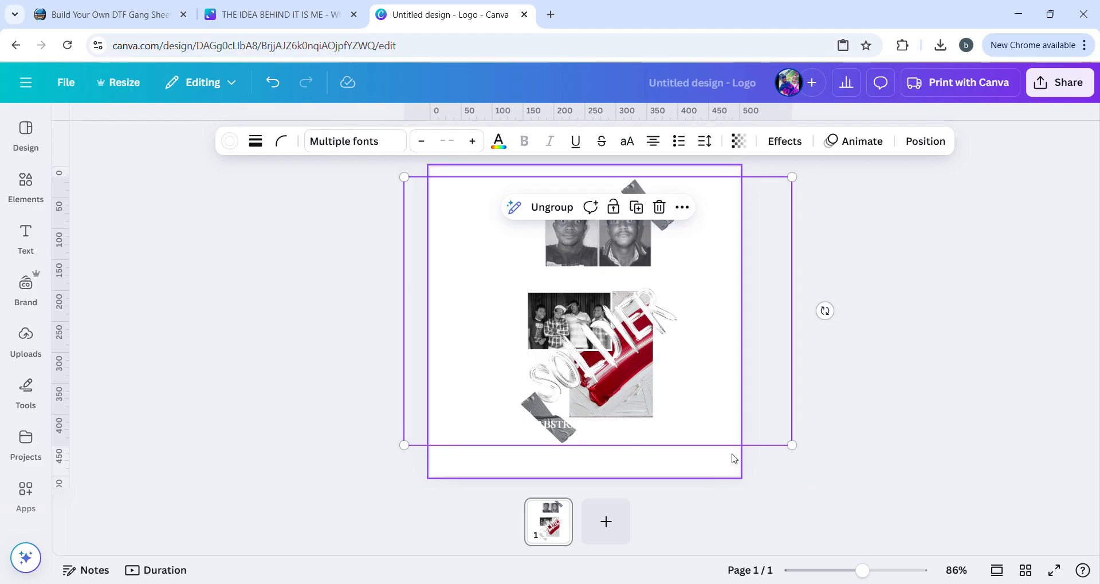
Set the page background to the near-black color from the group photo's palette.
{"action": "left_click", "coordinate": [722, 469]}
{"action": "left_click", "coordinate": [530, 141]}
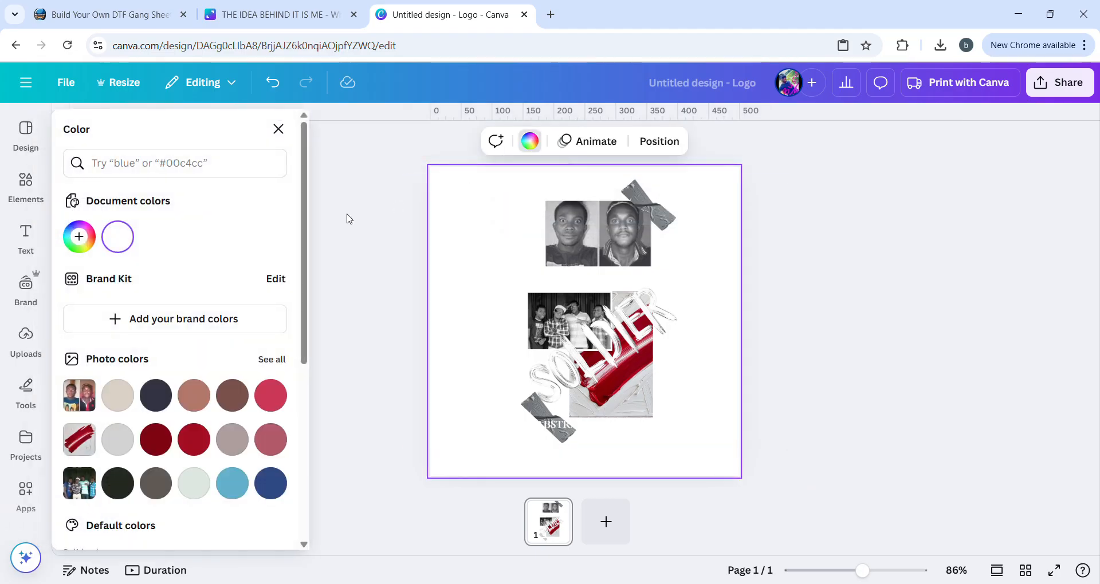
{"action": "left_click", "coordinate": [116, 487]}
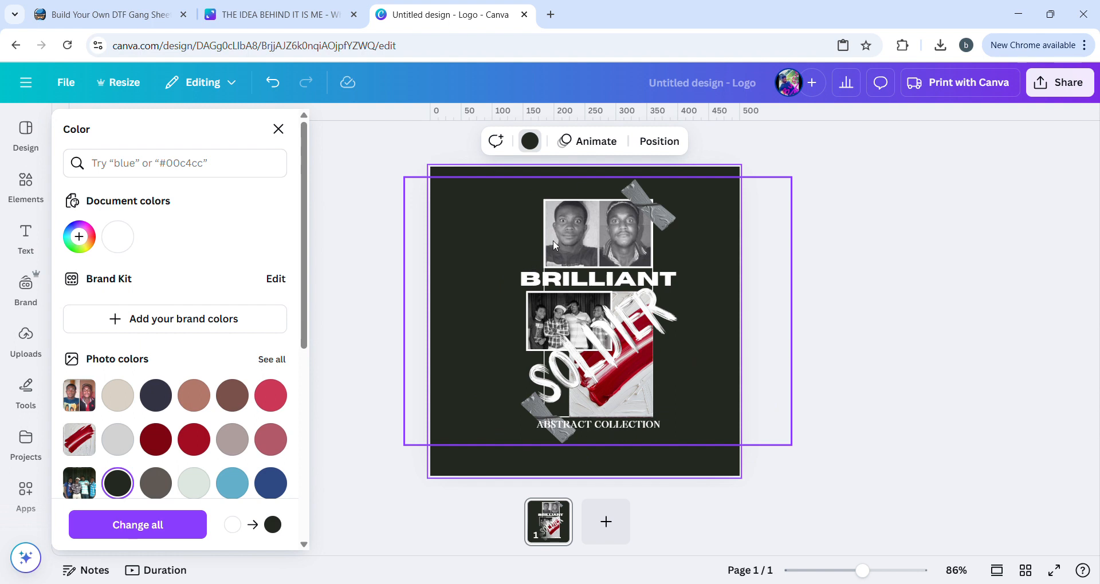
Download the back artwork as an SVG file with a transparent background.
{"action": "left_click", "coordinate": [1091, 80]}
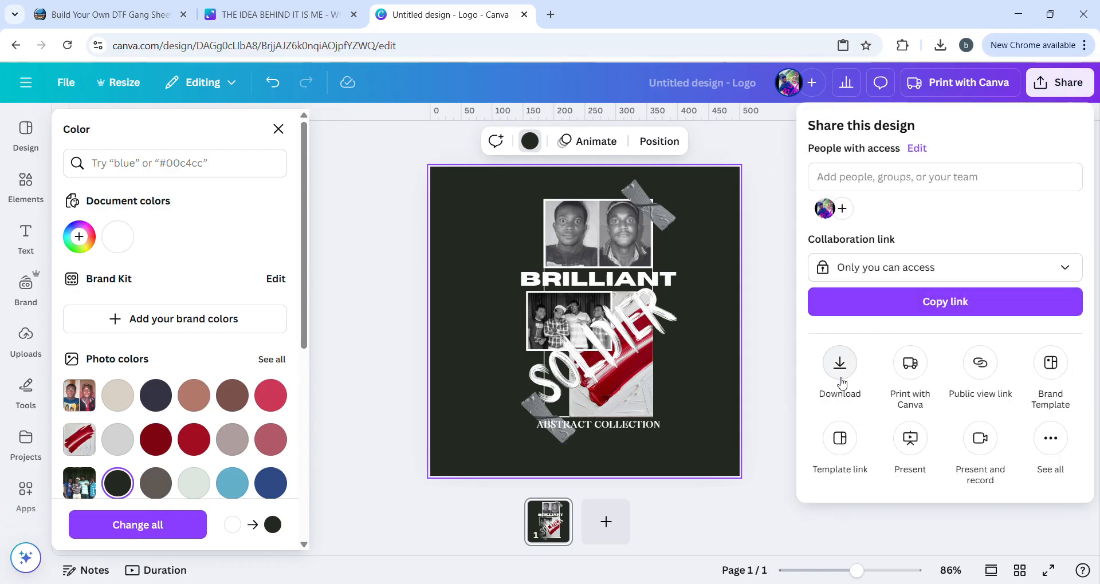
{"action": "left_click", "coordinate": [839, 364]}
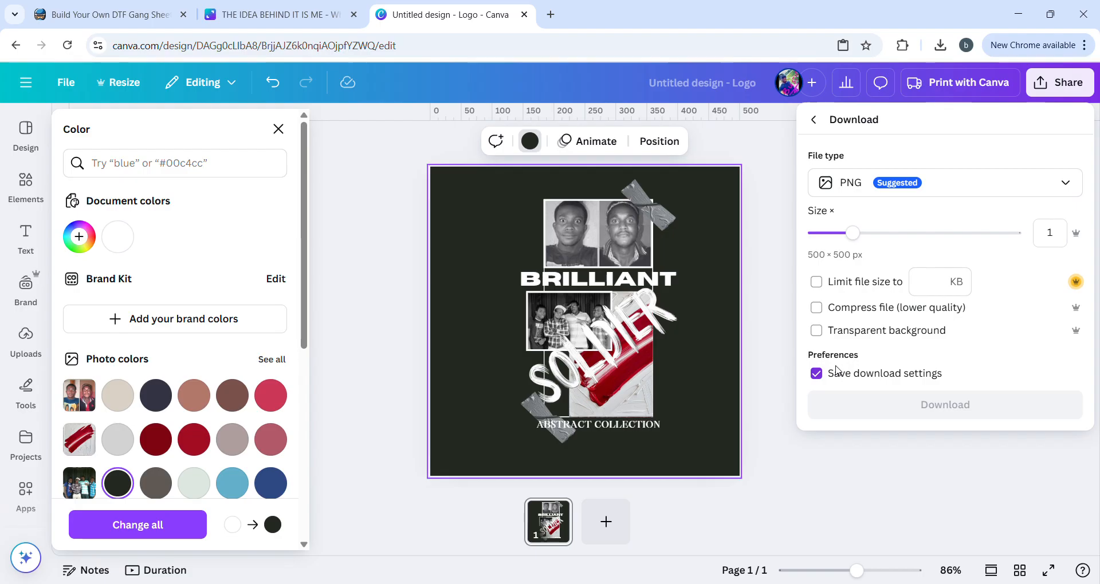
{"action": "left_click_drag", "start_coordinate": [858, 240], "coordinate": [1025, 235]}
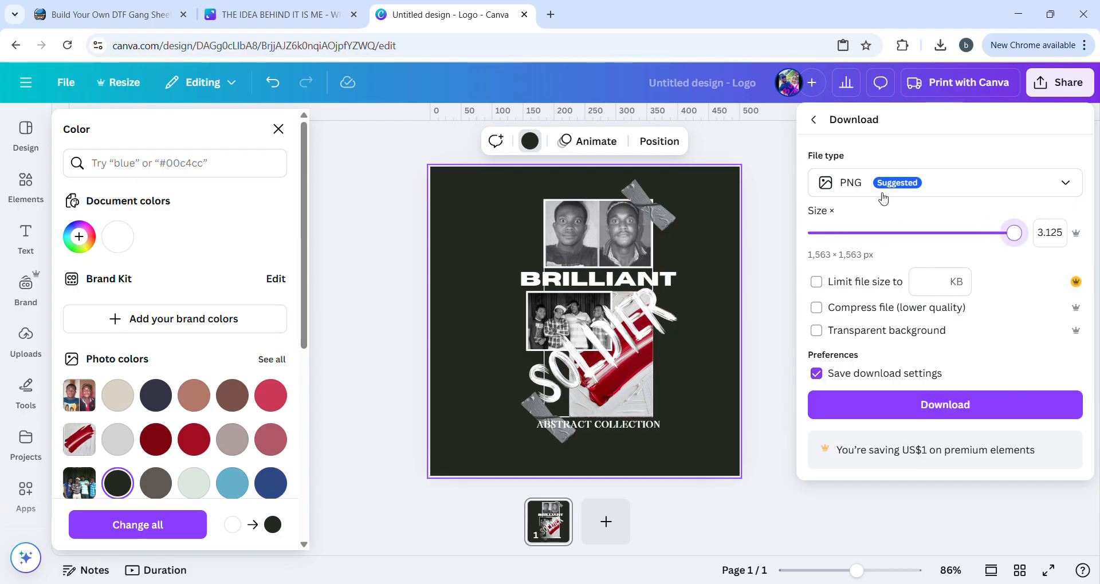
{"action": "left_click", "coordinate": [869, 194]}
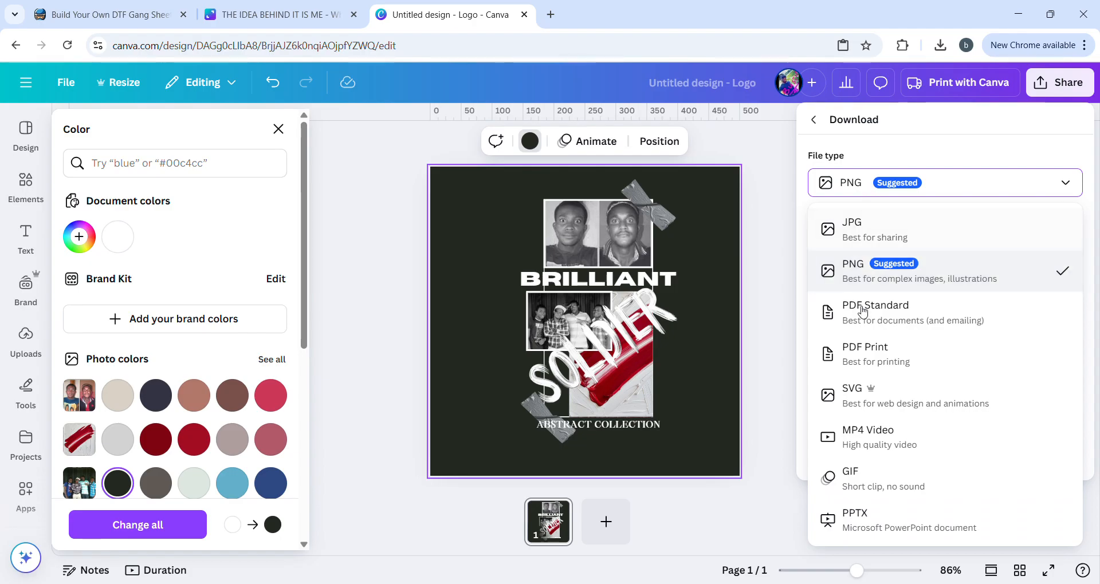
{"action": "left_click", "coordinate": [855, 403]}
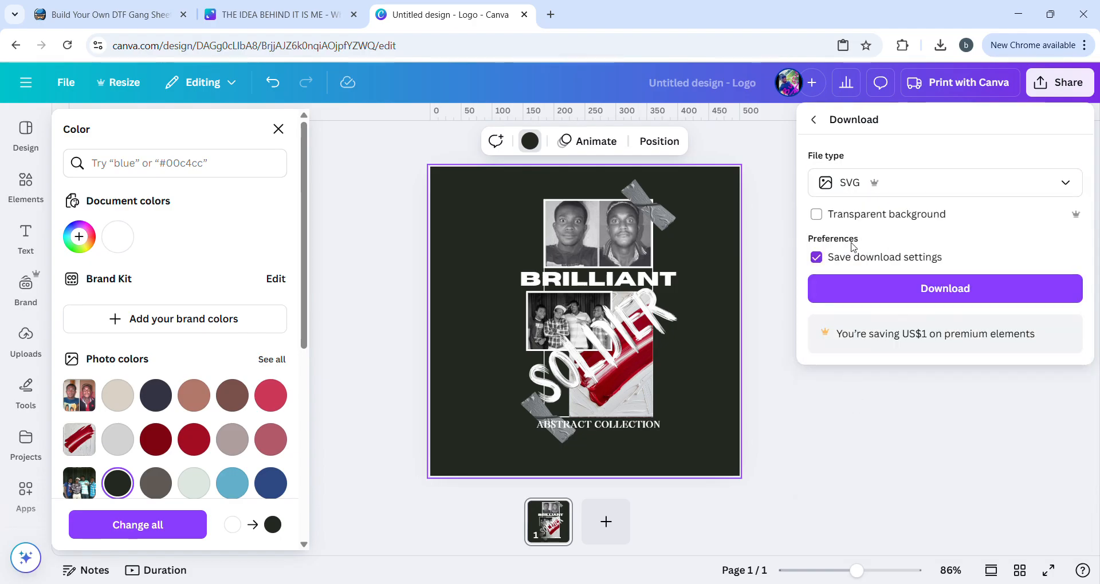
{"action": "left_click", "coordinate": [817, 215]}
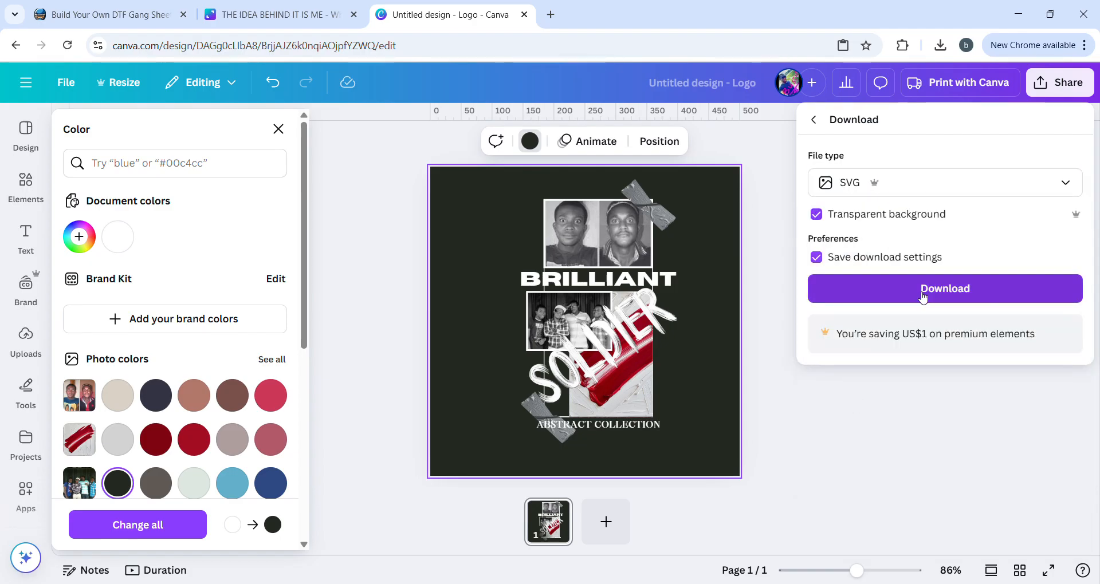
{"action": "left_click", "coordinate": [922, 296]}
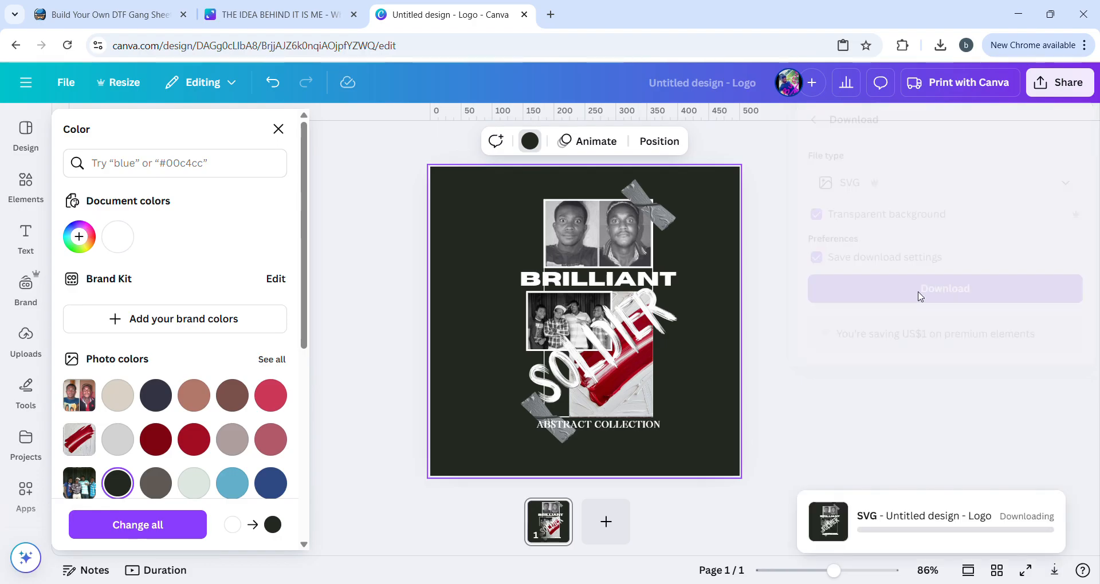